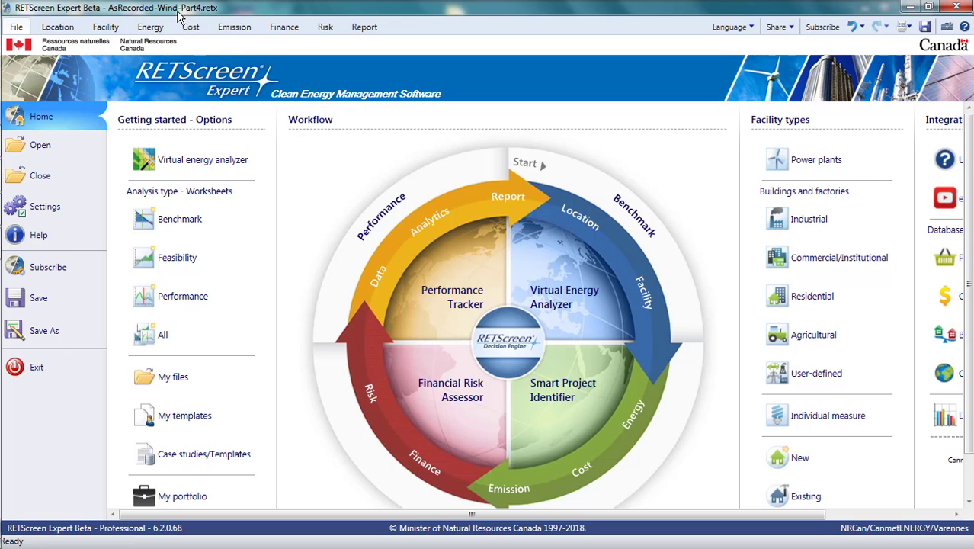
Review the 80 MW wind farm's Energy model: 27 Vestas V90-3.0 MW turbines and power curve
left_click(146, 31)
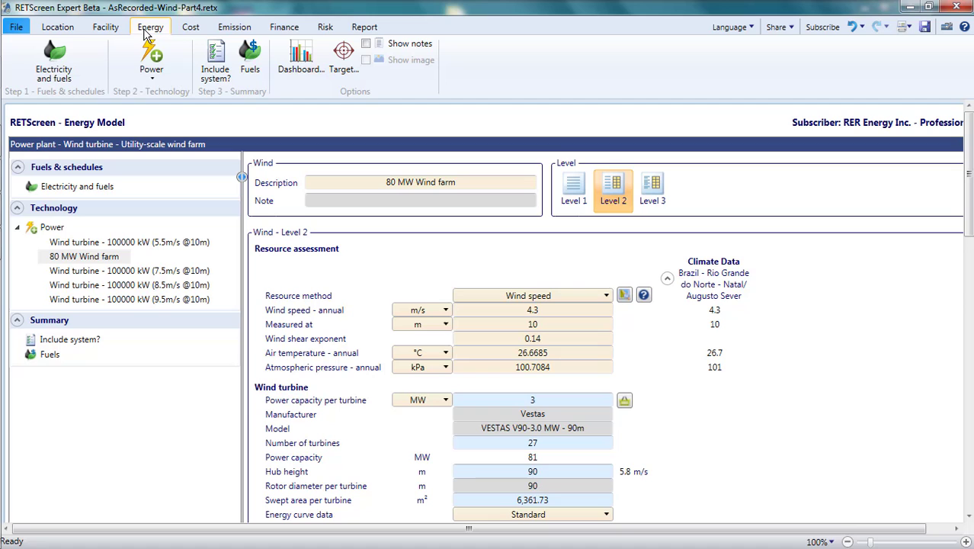
scroll(506, 322, "down", 5)
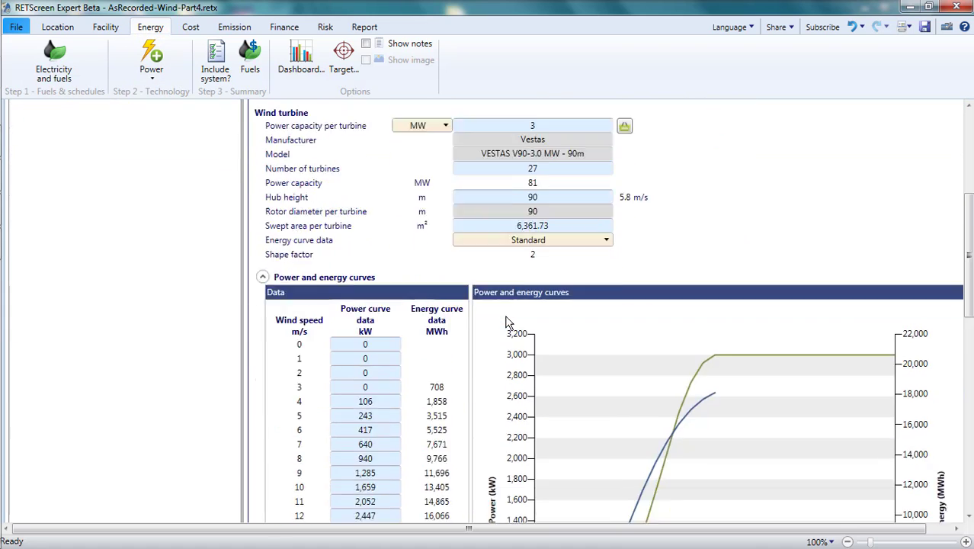
scroll(507, 321, "down", 3)
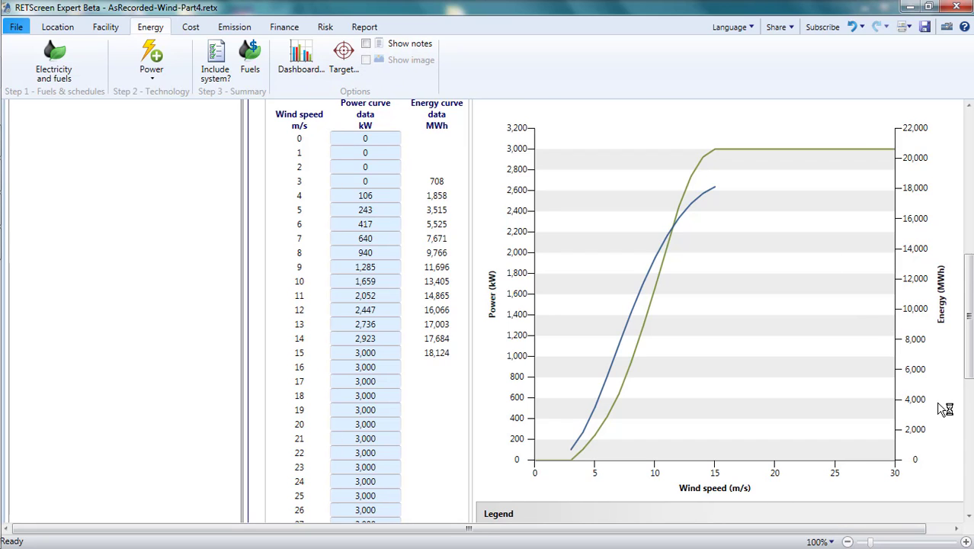
scroll(899, 409, "up", 10)
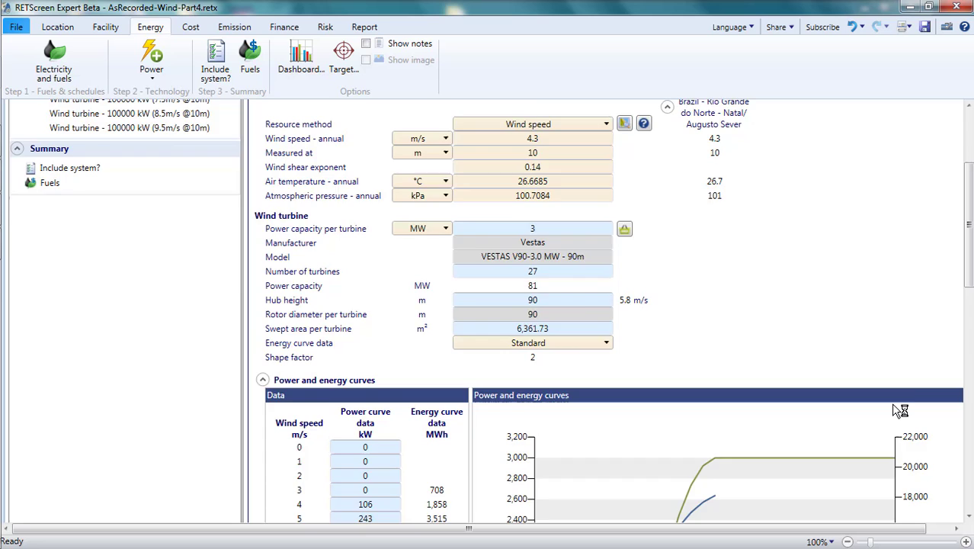
scroll(861, 406, "up", 1)
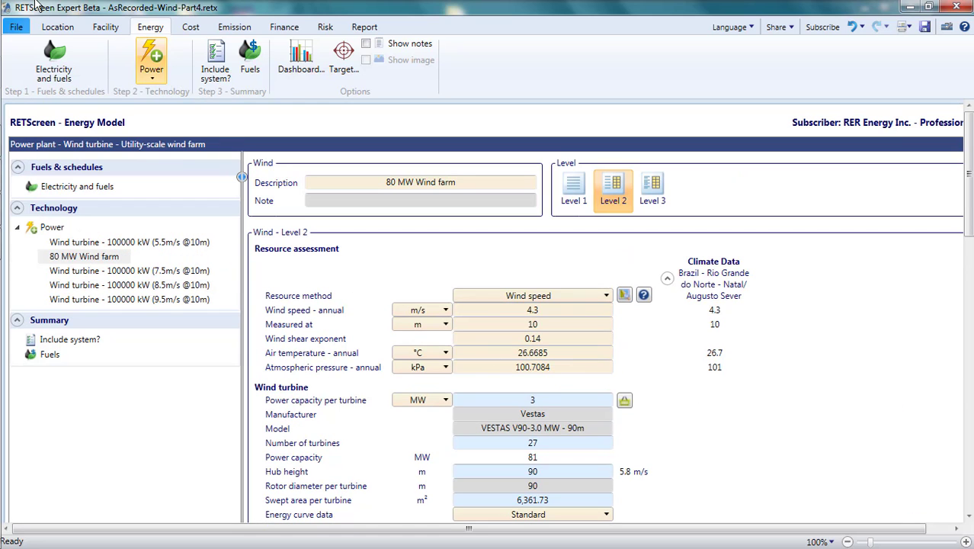
Switch the Global Wind Atlas map to power density and outline a 111 km² rectangle near St. Lawrence
left_click(16, 27)
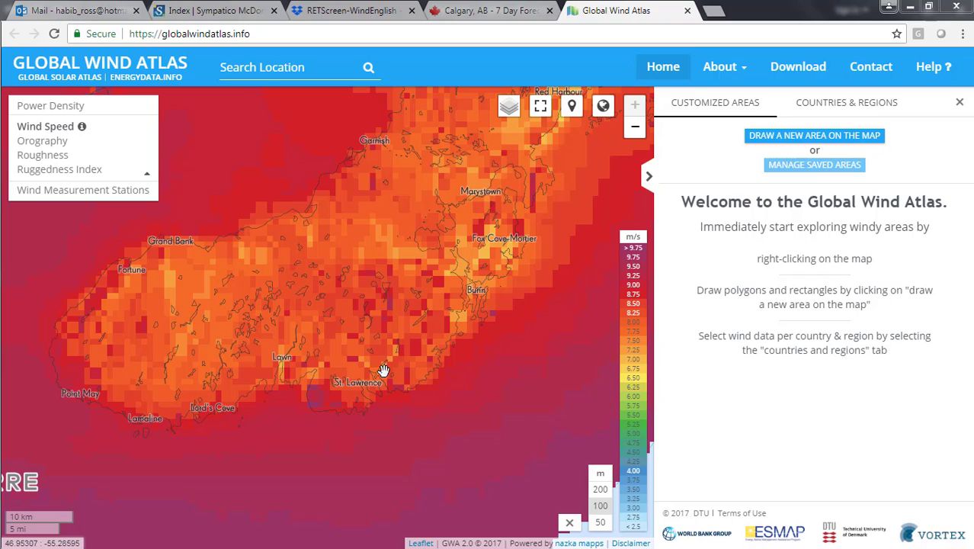
left_click(61, 106)
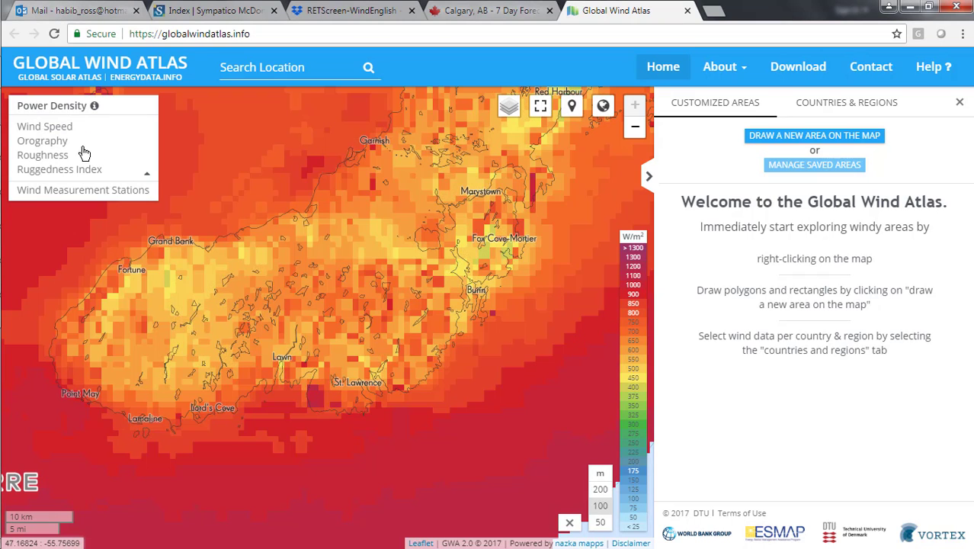
left_click(765, 135)
left_click(699, 157)
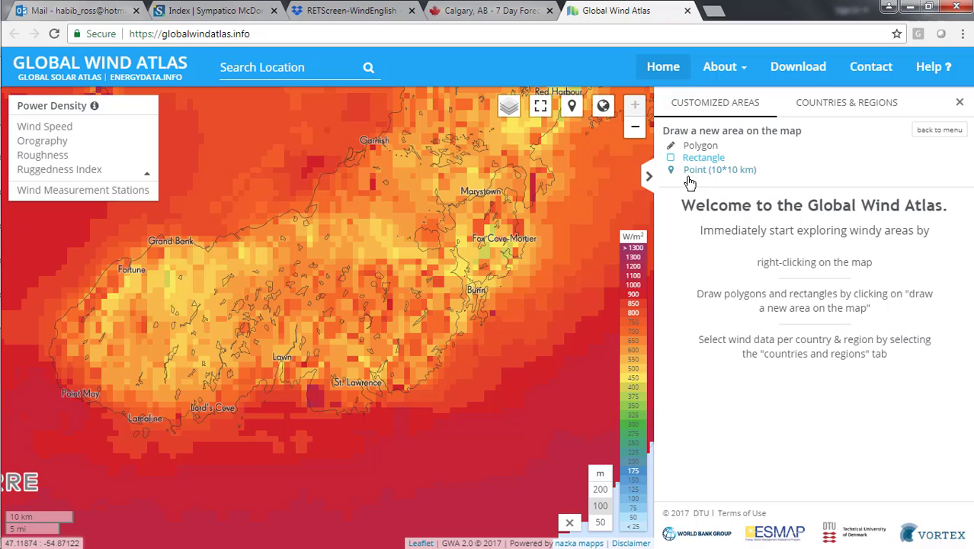
mouse_move(307, 321)
left_mouse_down()
mouse_move(354, 402)
mouse_move(375, 399)
left_mouse_up()
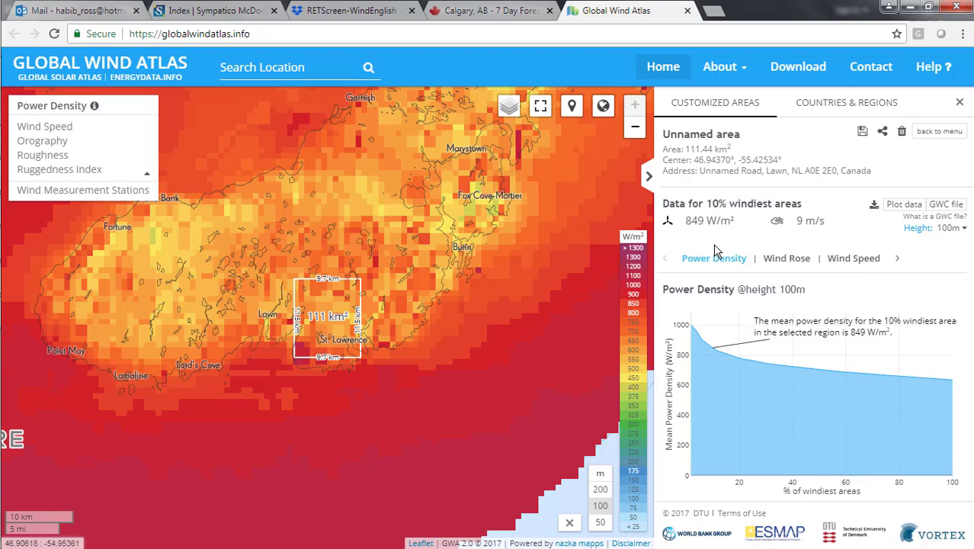
Zoom out to South America, then zoom in on the Rio Grande do Norte coast around Touros and Pureza
scroll(416, 281, "down", 3)
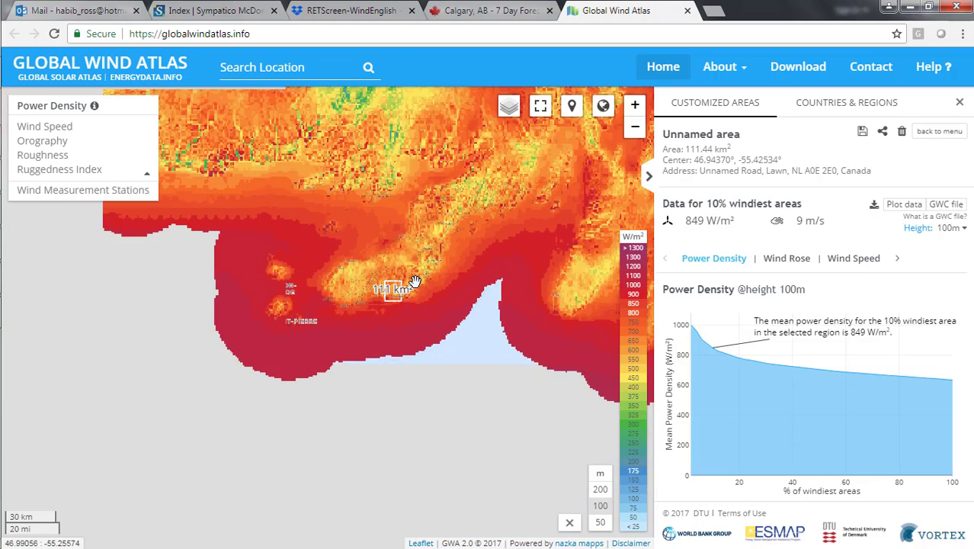
scroll(416, 281, "down", 3)
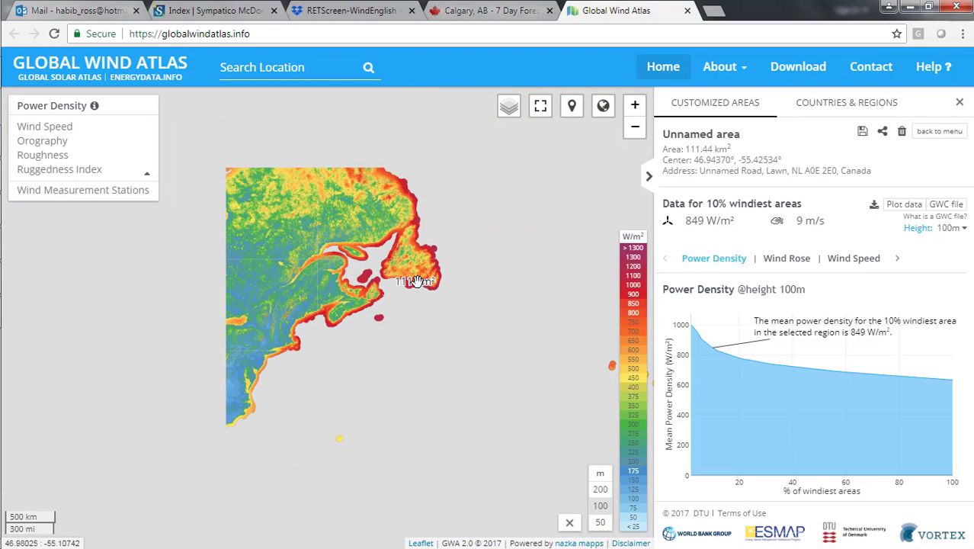
scroll(415, 280, "down", 1)
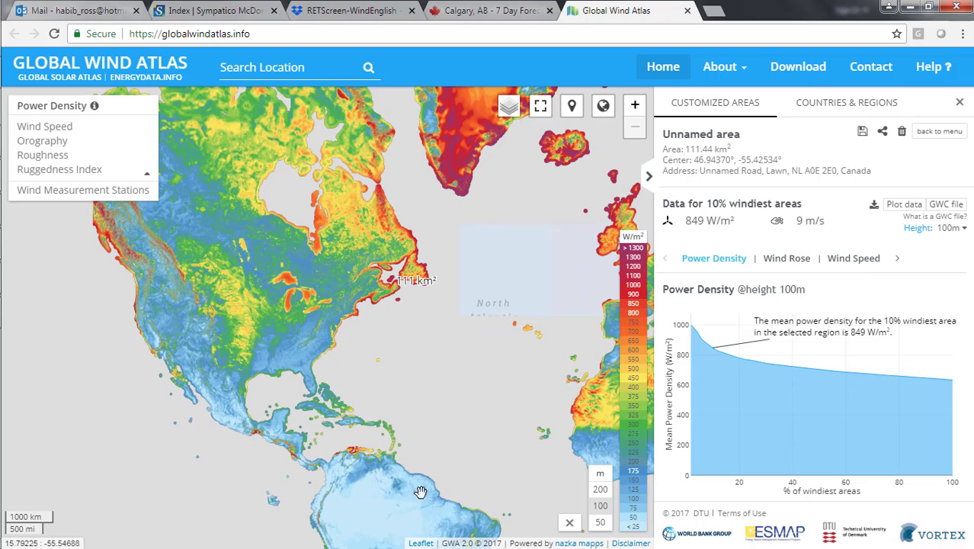
left_click_drag(426, 511, 387, 369)
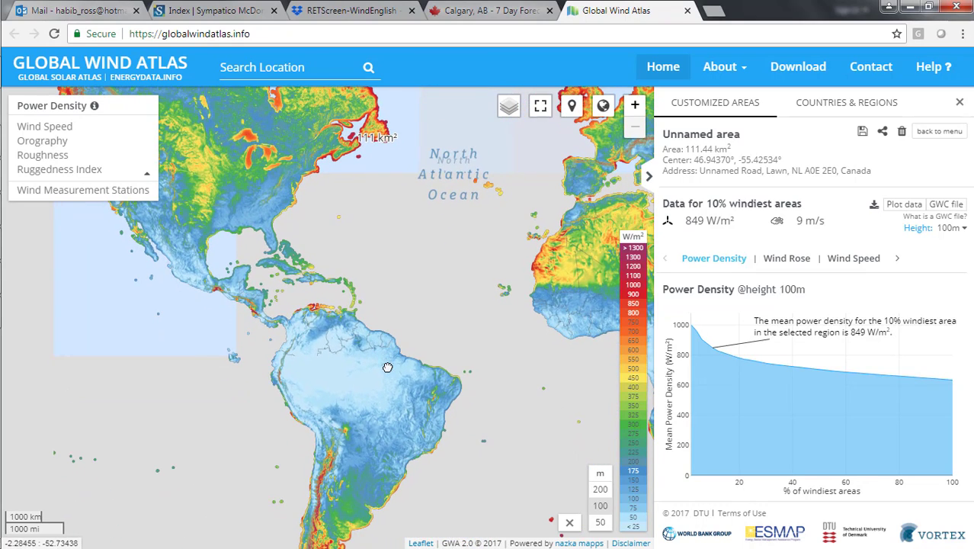
scroll(445, 387, "up", 1)
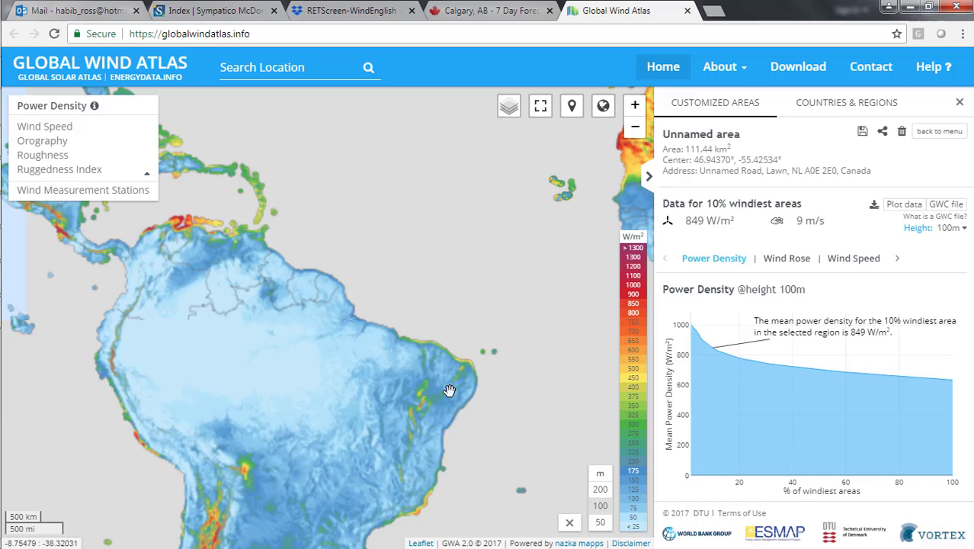
scroll(450, 390, "up", 1)
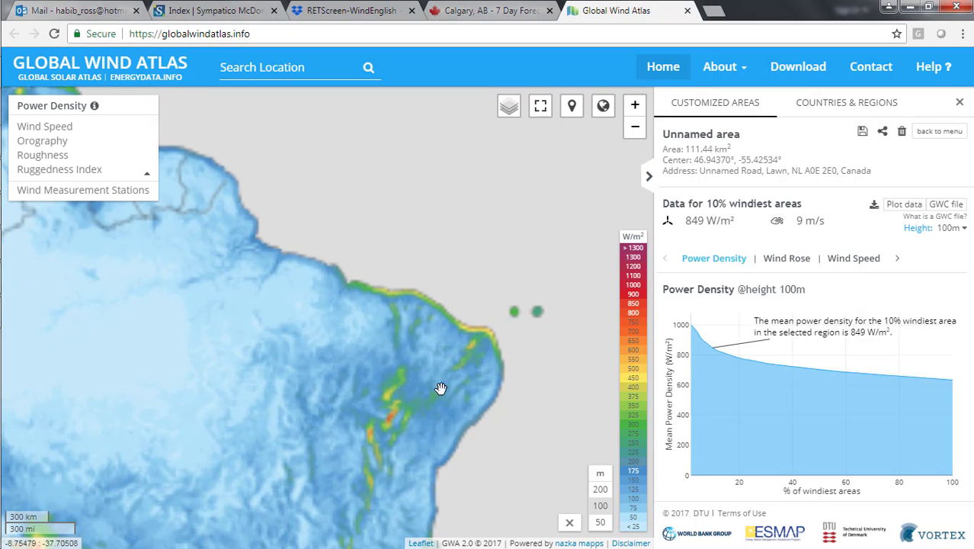
left_click_drag(384, 369, 483, 387)
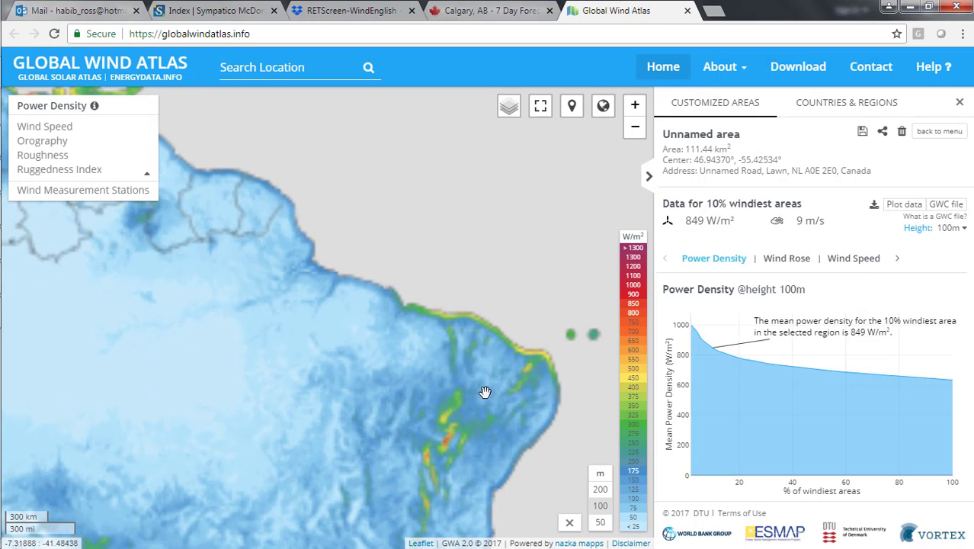
scroll(497, 385, "up", 2)
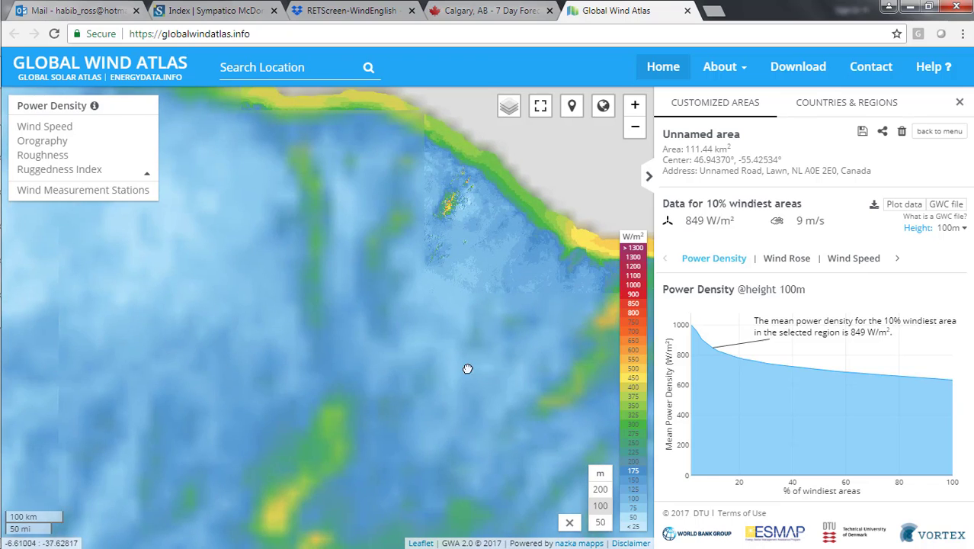
scroll(534, 328, "up", 1)
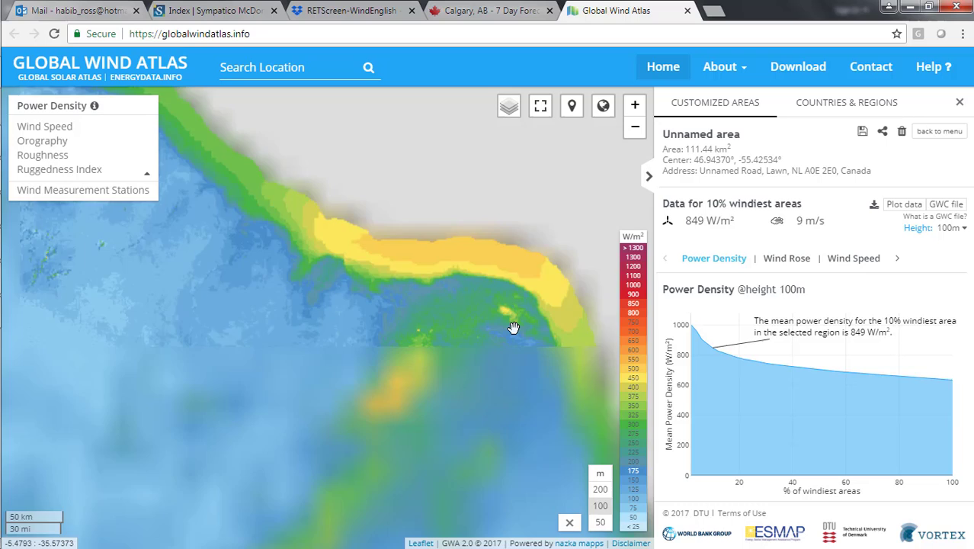
scroll(513, 329, "up", 1)
scroll(514, 329, "up", 1)
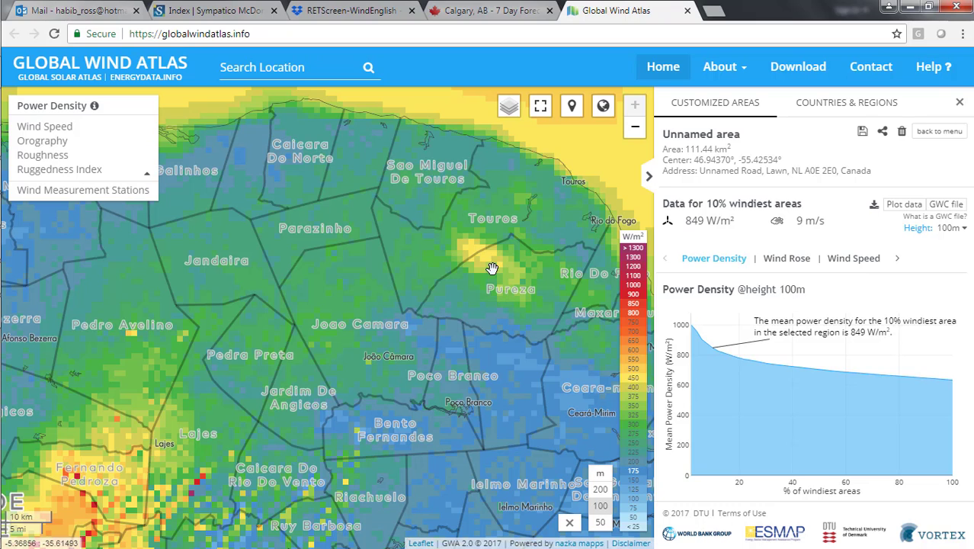
mouse_move(496, 276)
left_mouse_down()
mouse_move(360, 339)
mouse_move(357, 292)
left_mouse_up()
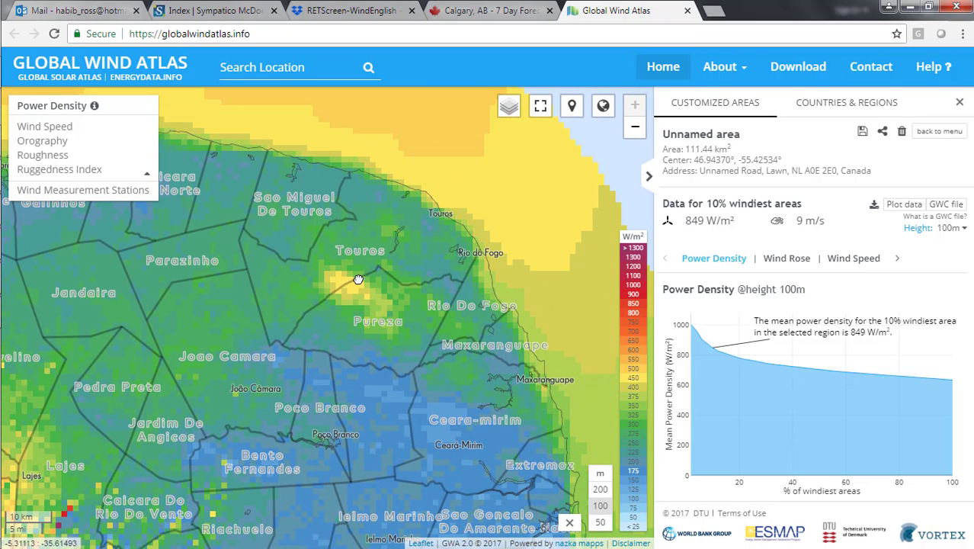
Draw a rectangle over the windy patch between Touros and Pureza, giving 130 km², 427 W/m² and 7.89 m/s
left_click(939, 131)
left_click(718, 163)
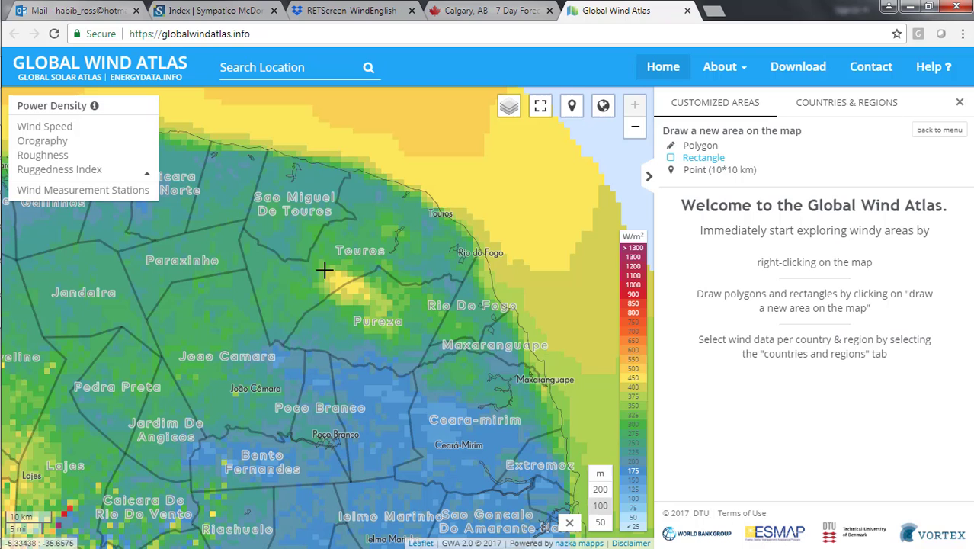
left_click_drag(320, 260, 378, 311)
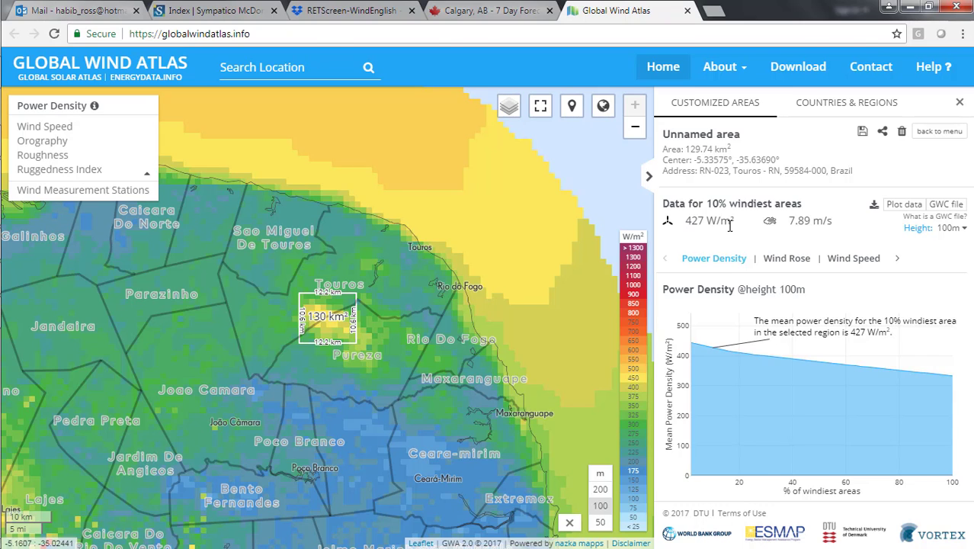
Place the facility near Cruzamento (-5.4, -35.7) and paste Natal/Augusto Sever climate data
key("alt+Tab")
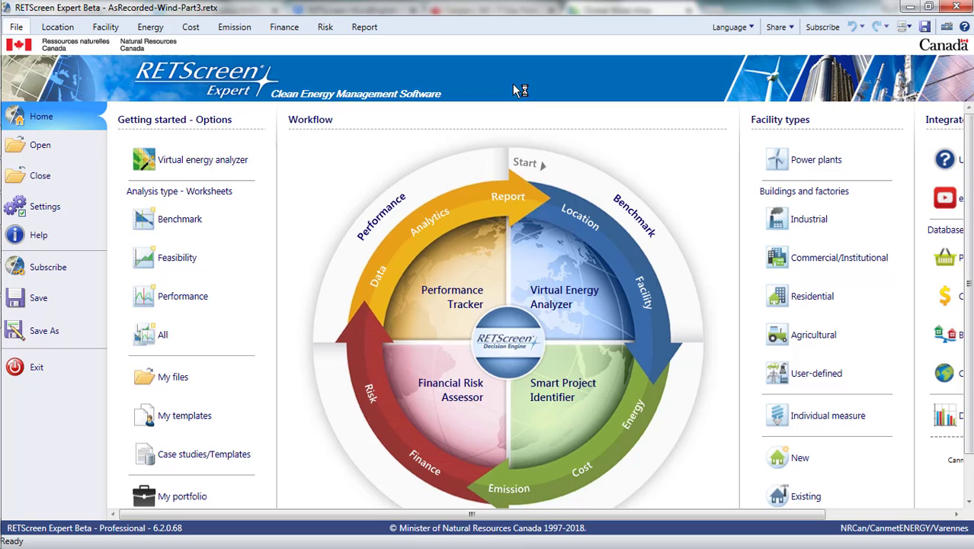
left_click(57, 27)
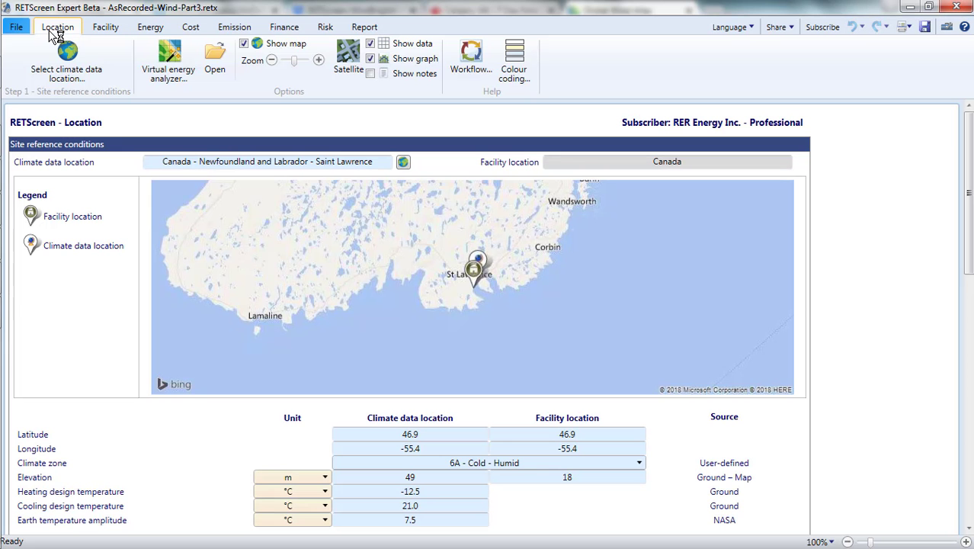
left_click(76, 61)
scroll(328, 240, "down", 5)
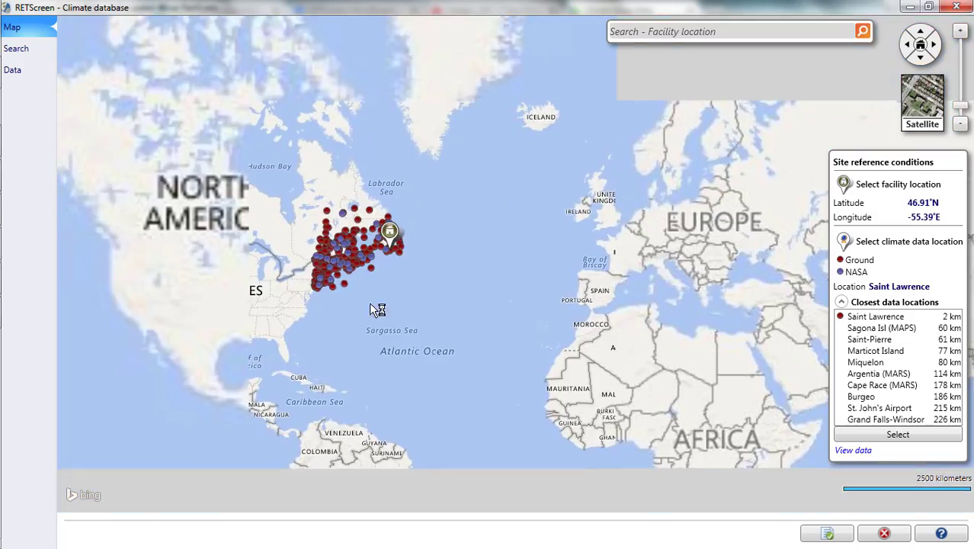
left_click_drag(374, 308, 330, 235)
scroll(403, 337, "up", 3)
scroll(403, 336, "up", 5)
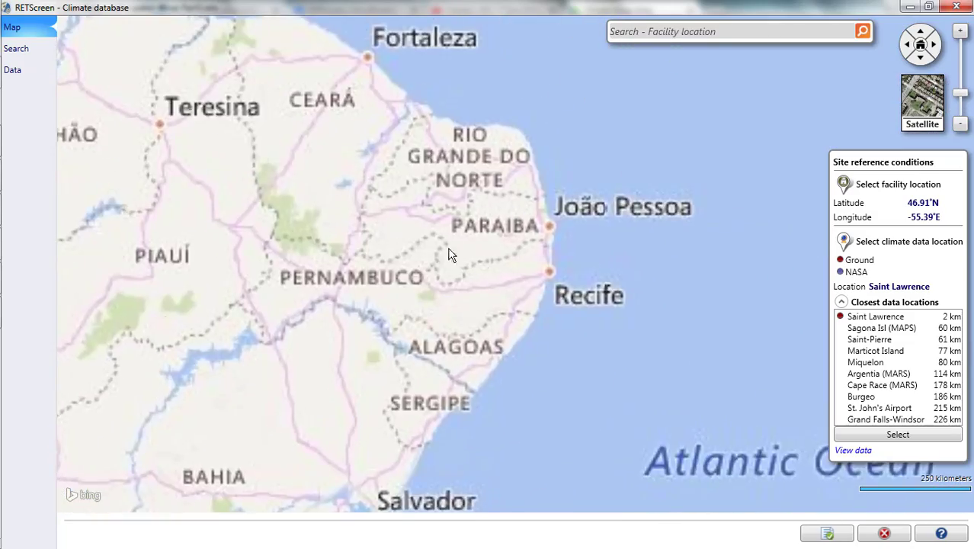
scroll(536, 265, "up", 3)
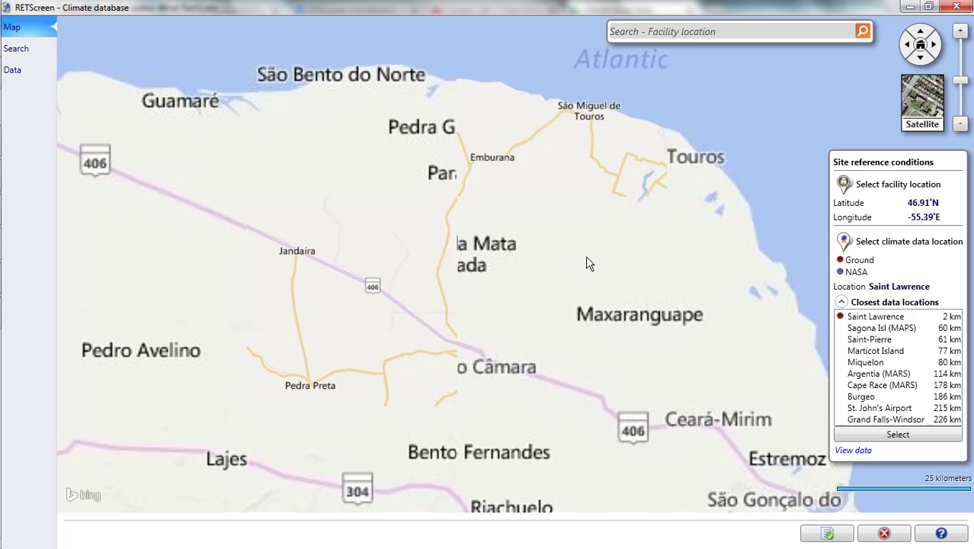
left_click_drag(844, 183, 574, 260)
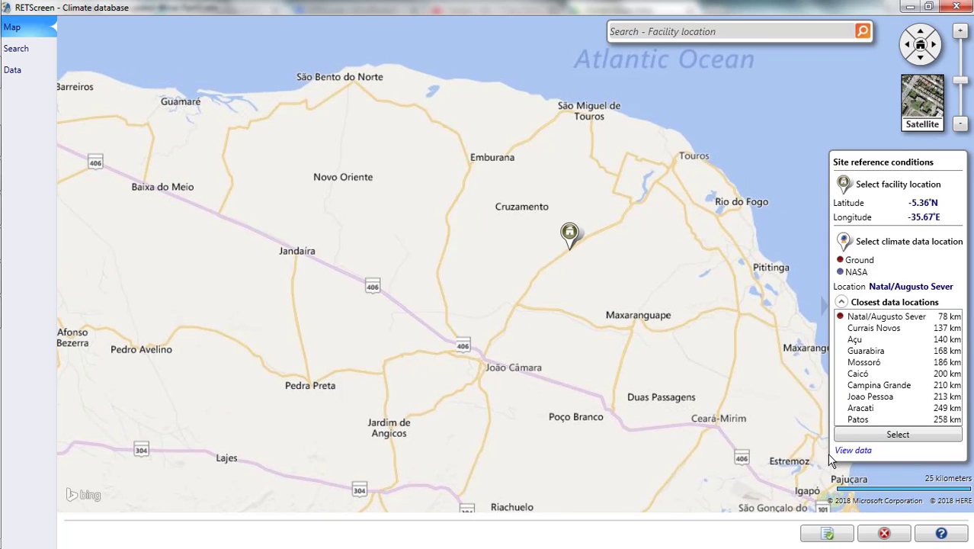
left_click(825, 534)
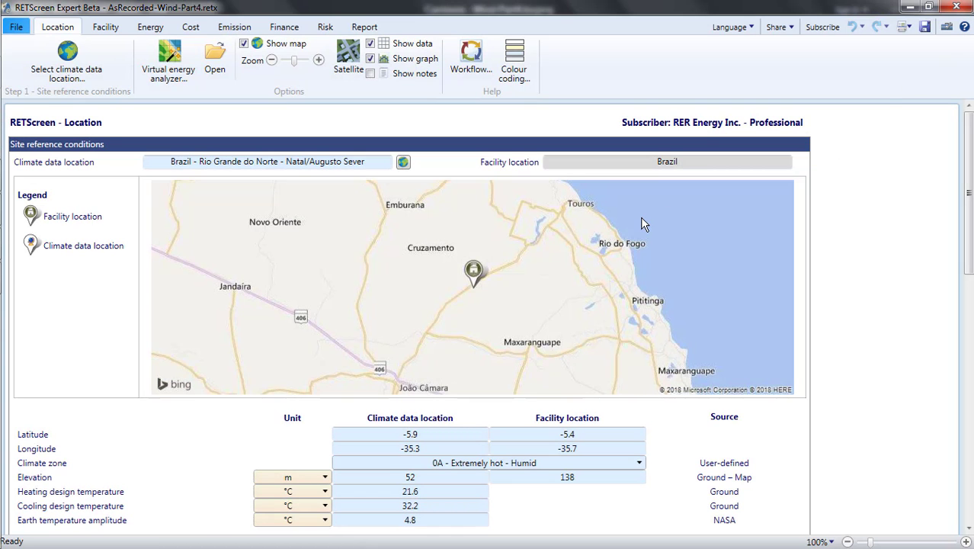
scroll(640, 220, "down", 3)
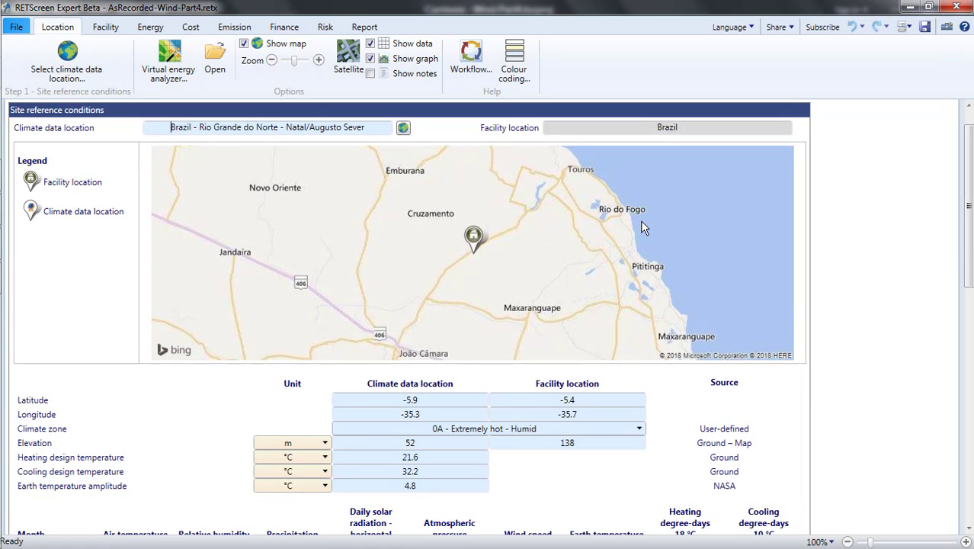
scroll(645, 221, "down", 7)
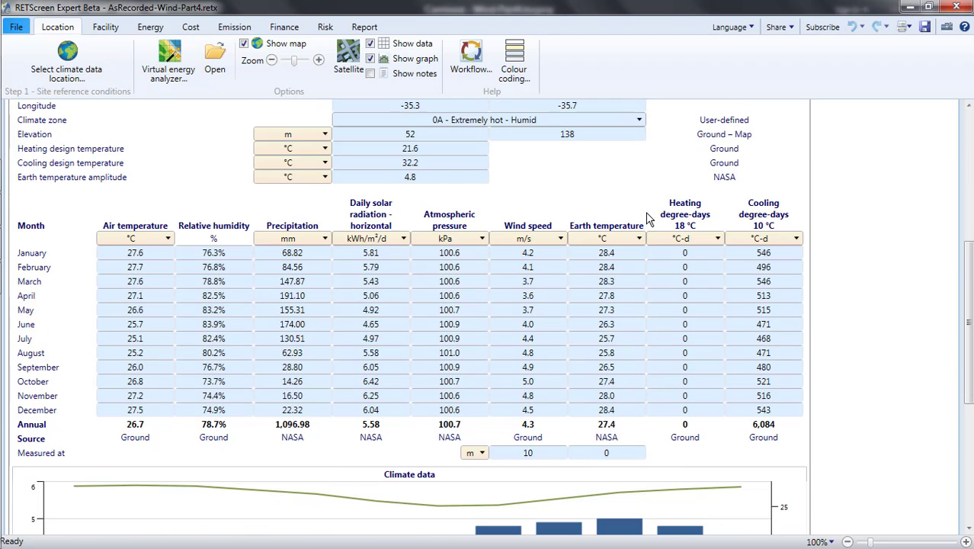
left_click(536, 429)
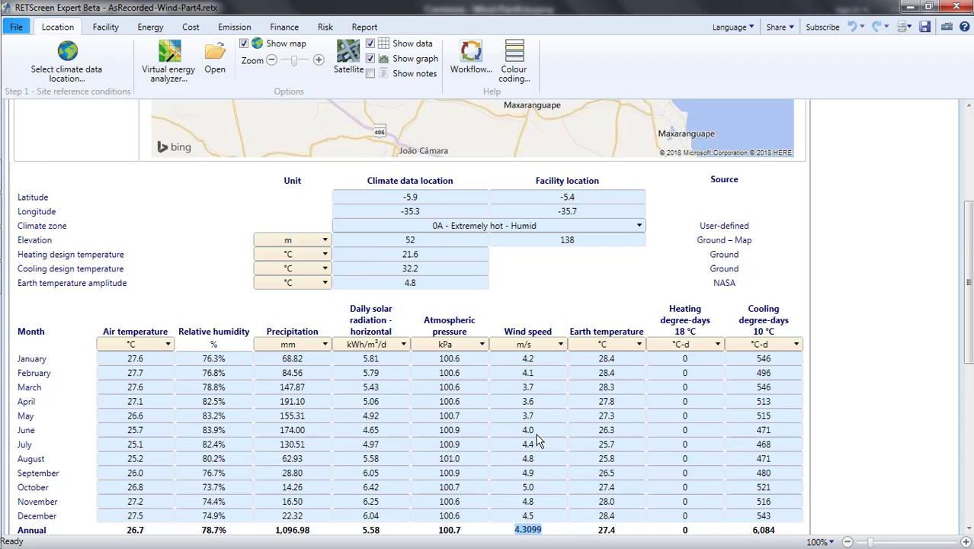
scroll(536, 430, "down", 4)
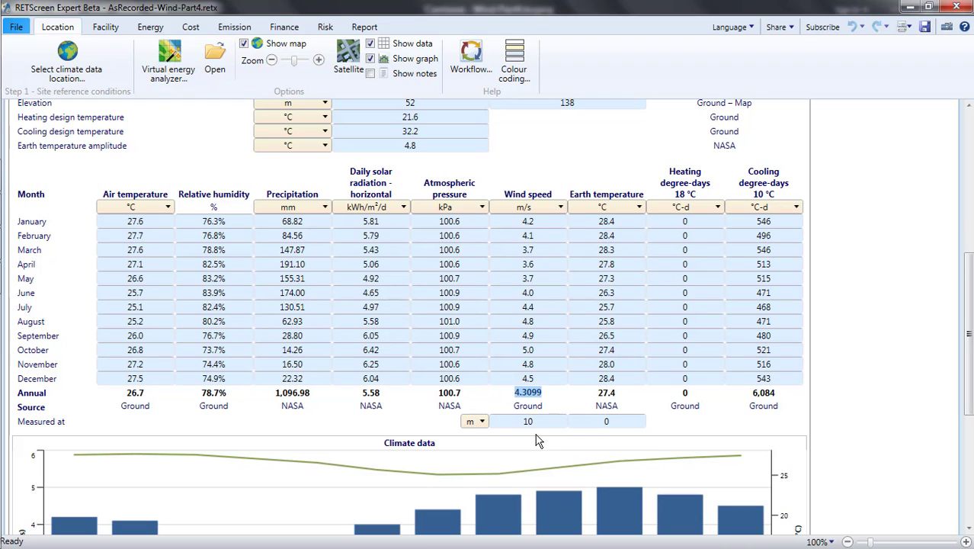
left_click(560, 392)
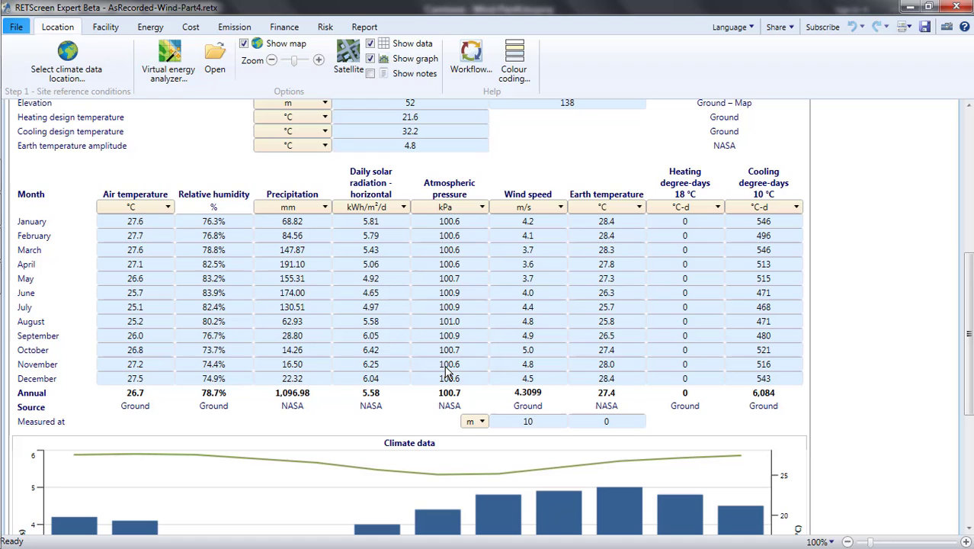
Set the annual wind speed to 4.3 m/s measured at 10 m
left_click(151, 28)
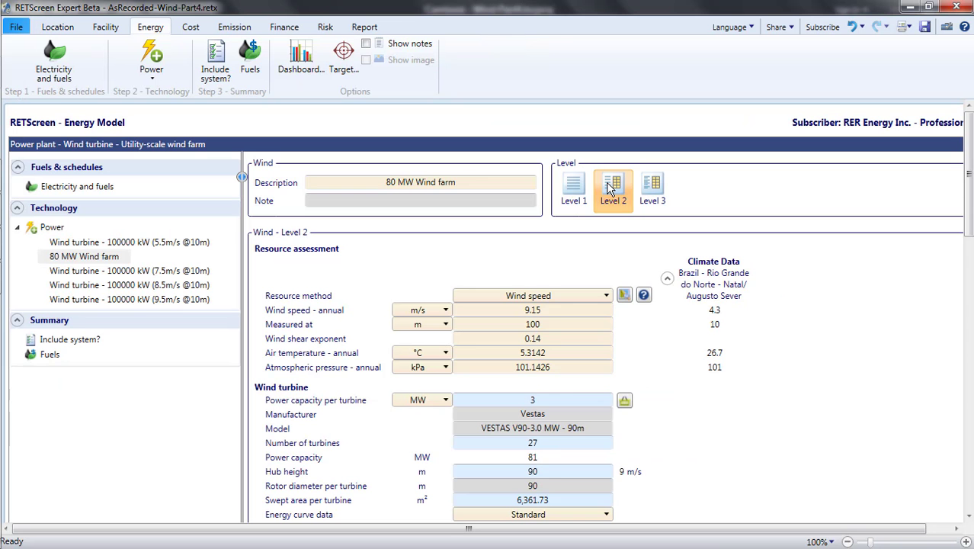
double_click(542, 311)
type("4.3")
double_click(537, 324)
type("10")
Copy the site's air temperature 26.6685 °C and pressure 100.7084 kPa into the resource inputs
left_click(549, 355)
double_click(716, 355)
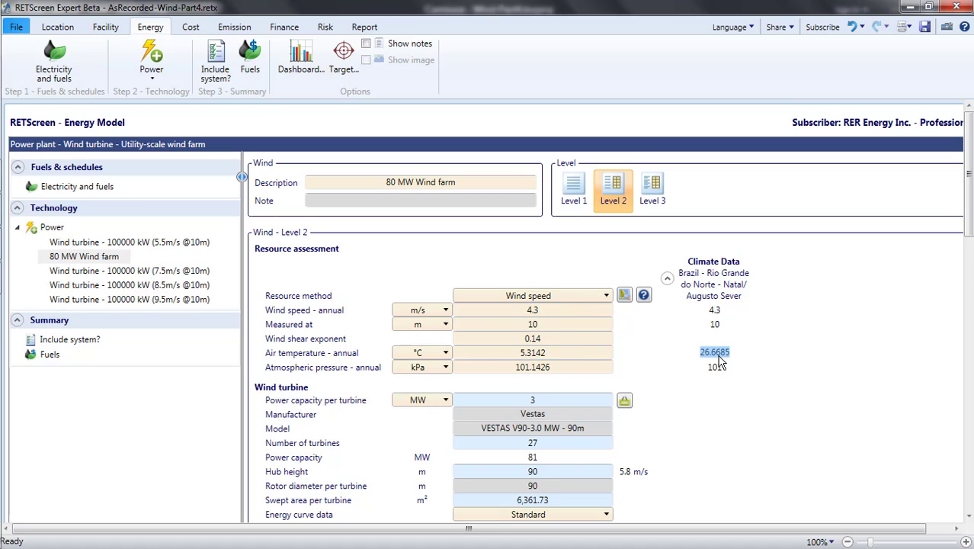
key("ctrl+c")
double_click(557, 353)
key("ctrl+v")
double_click(720, 367)
key("ctrl+c")
double_click(567, 366)
key("ctrl+v")
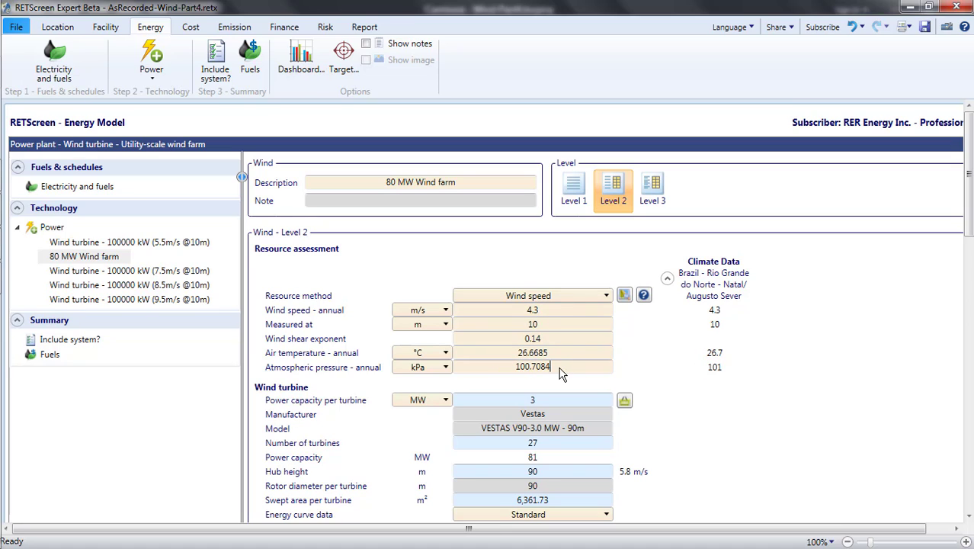
scroll(562, 375, "down", 10)
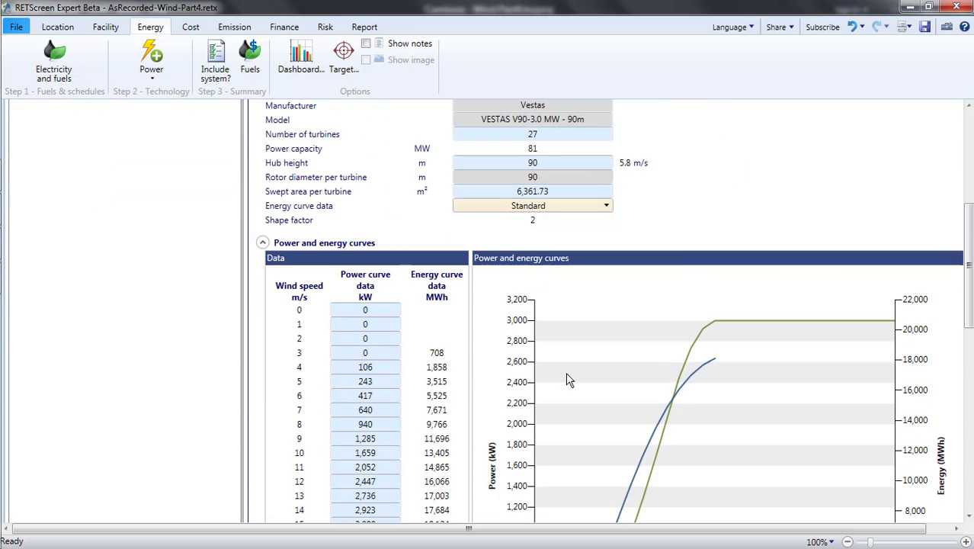
scroll(567, 381, "down", 10)
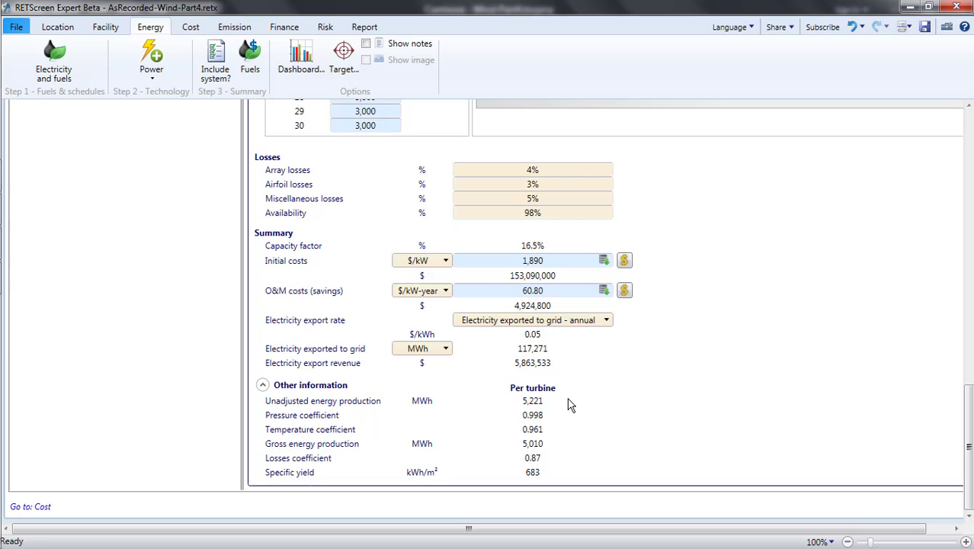
left_click(534, 429)
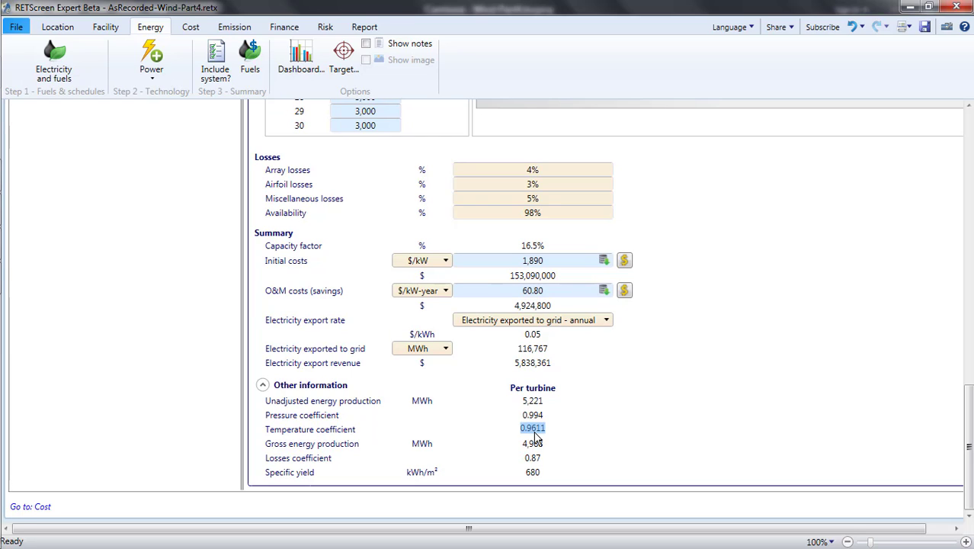
scroll(534, 435, "up", 5)
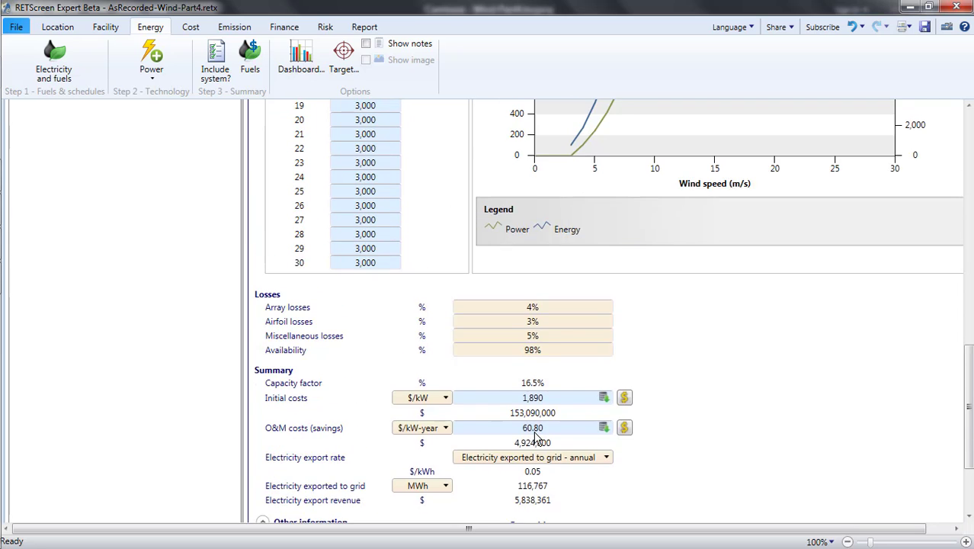
scroll(534, 435, "up", 10)
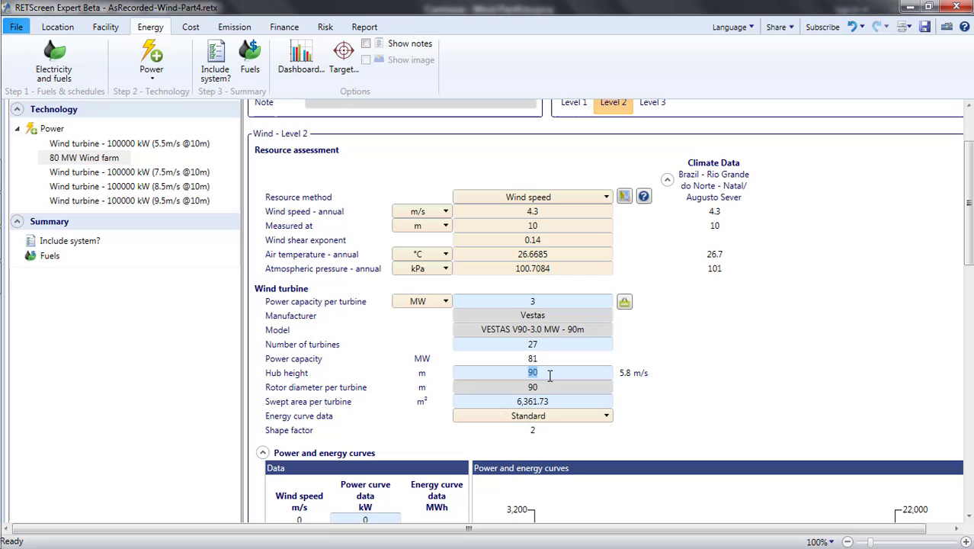
type("100")
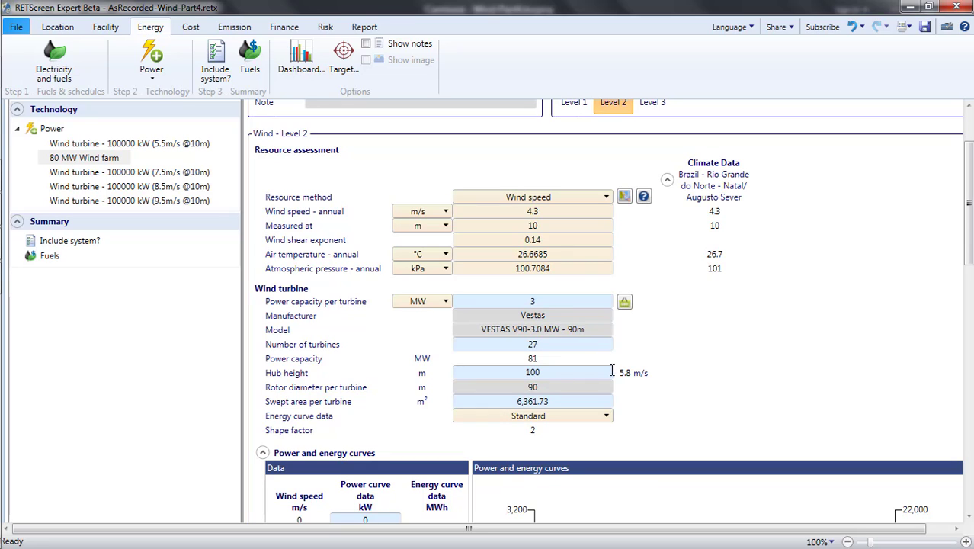
key("Return")
type("90")
left_click(661, 387)
Switch the resource method to wind power density: 430 W/m² measured at 100 m
scroll(603, 203, "up", 2)
left_click(606, 295)
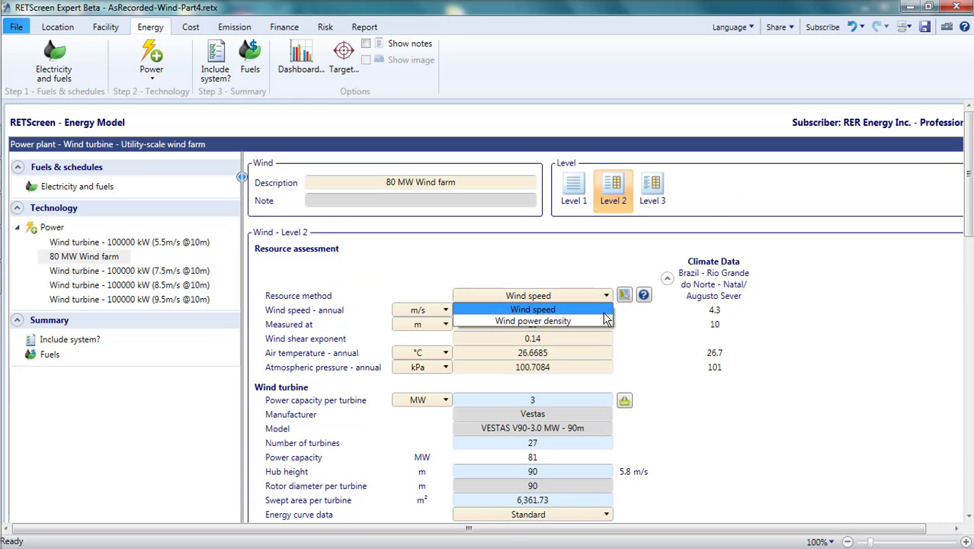
left_click(599, 321)
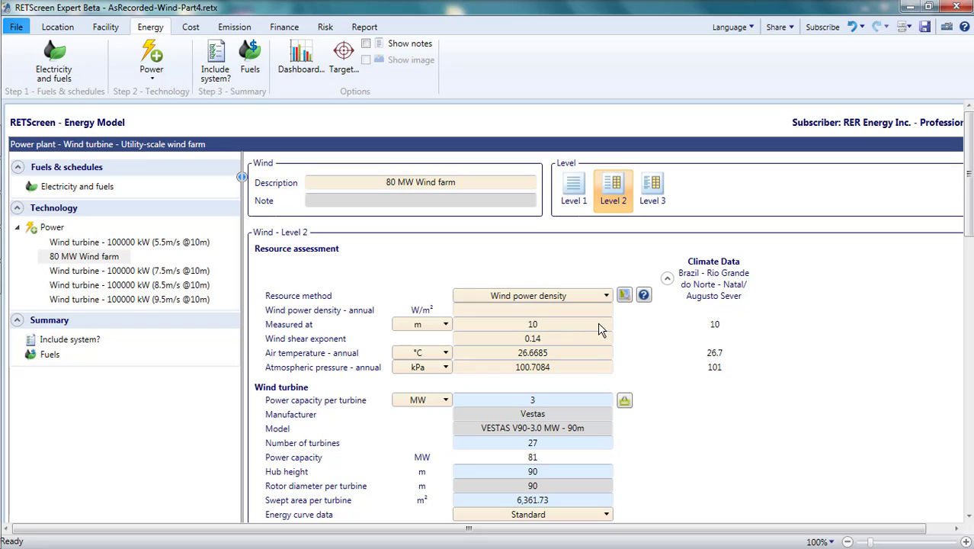
left_click(552, 308)
type("430")
key("Tab")
type("100")
Check the full-precision capacity factor, now 24.4%
scroll(702, 404, "down", 5)
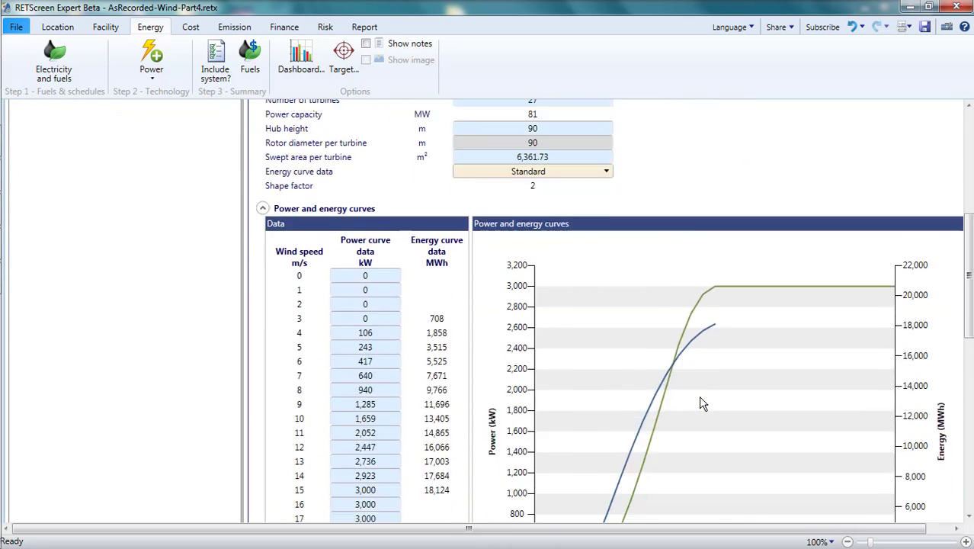
scroll(701, 404, "down", 6)
double_click(537, 382)
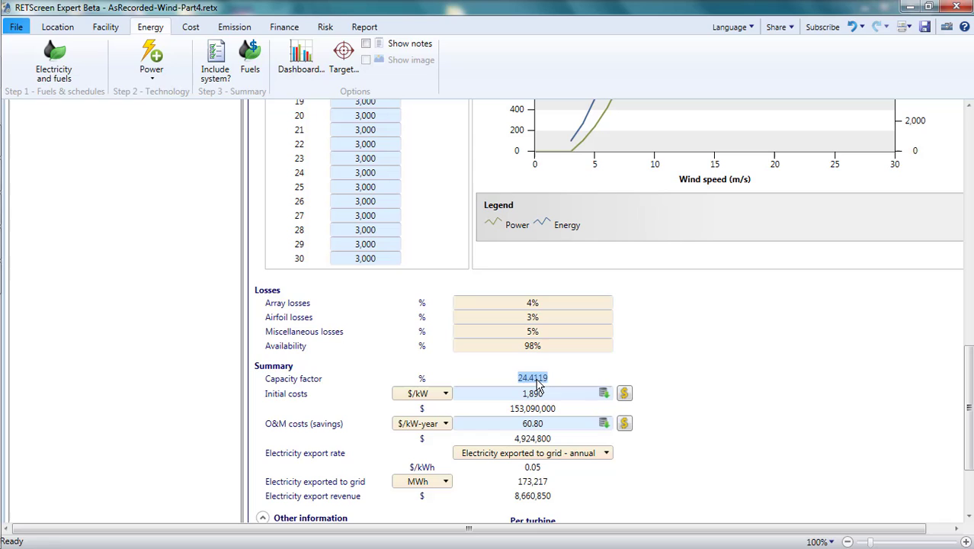
left_click(693, 409)
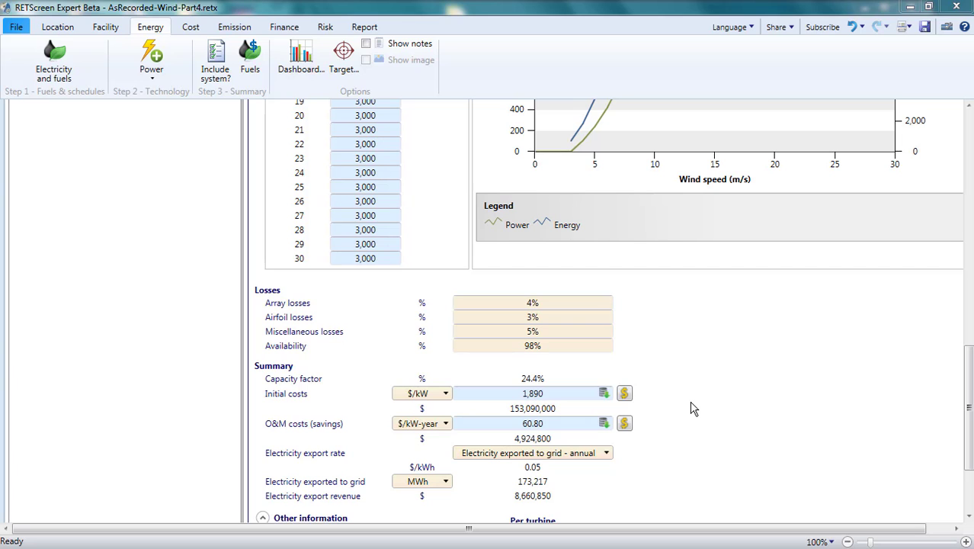
scroll(693, 409, "up", 10)
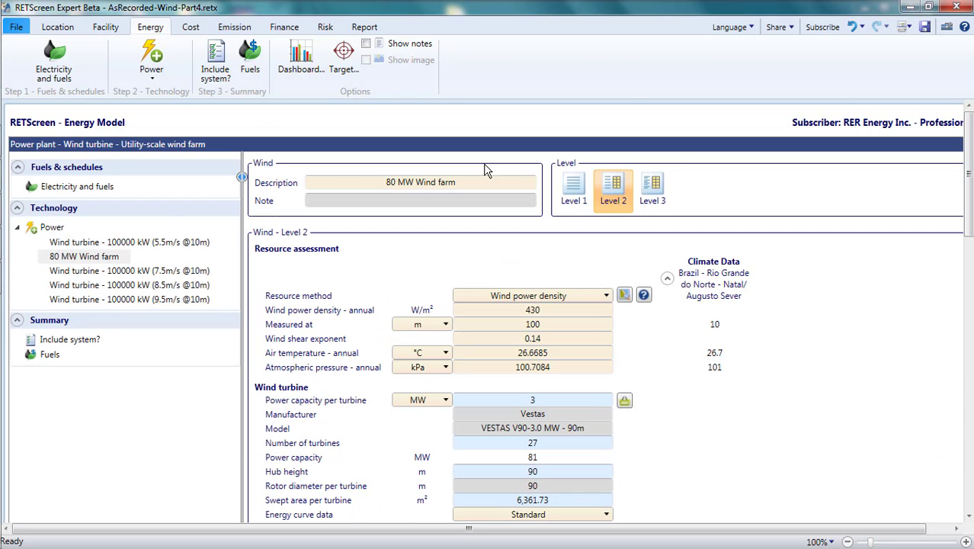
Try annual export rates of 0.1 and 0.095 $/kWh while watching NPV on the dashboard
left_click(58, 186)
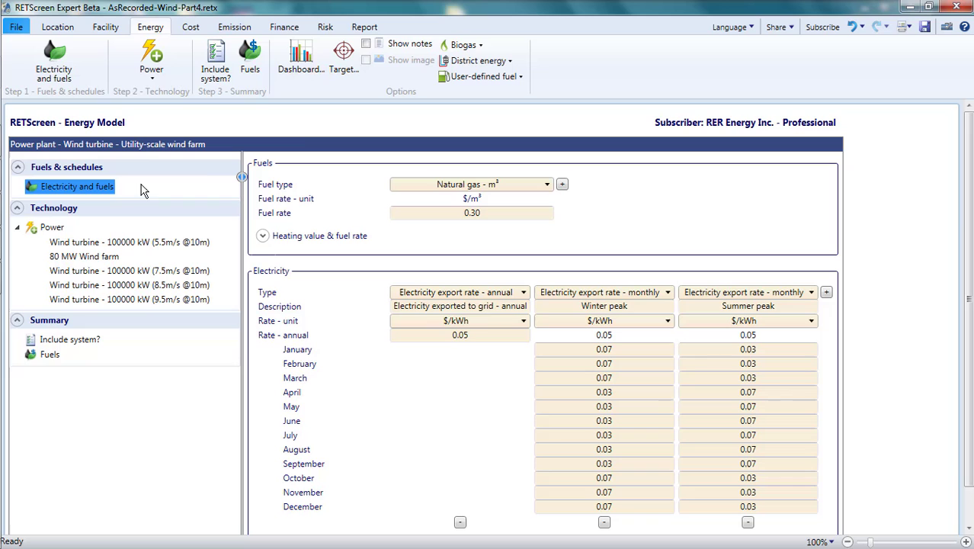
left_click(304, 62)
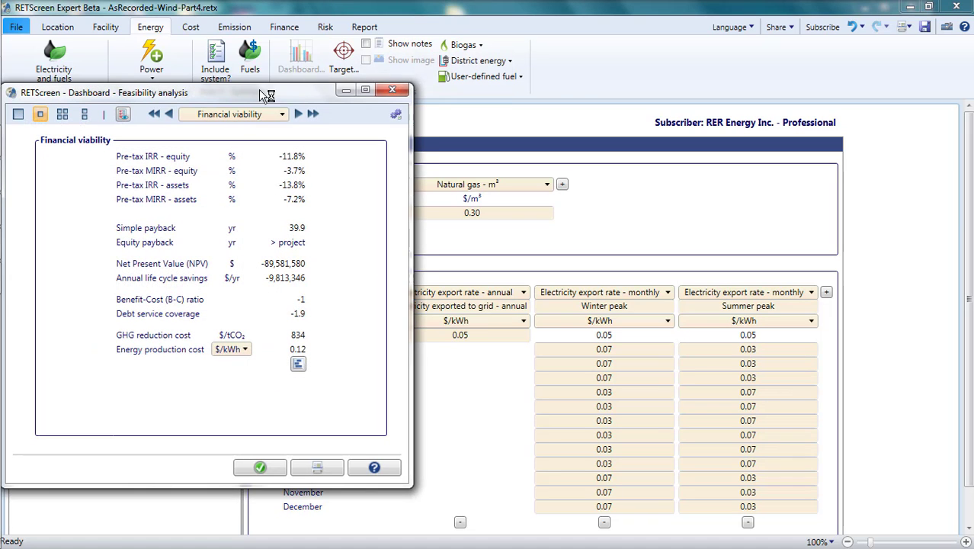
left_click(488, 332)
type("0.1")
key("Return")
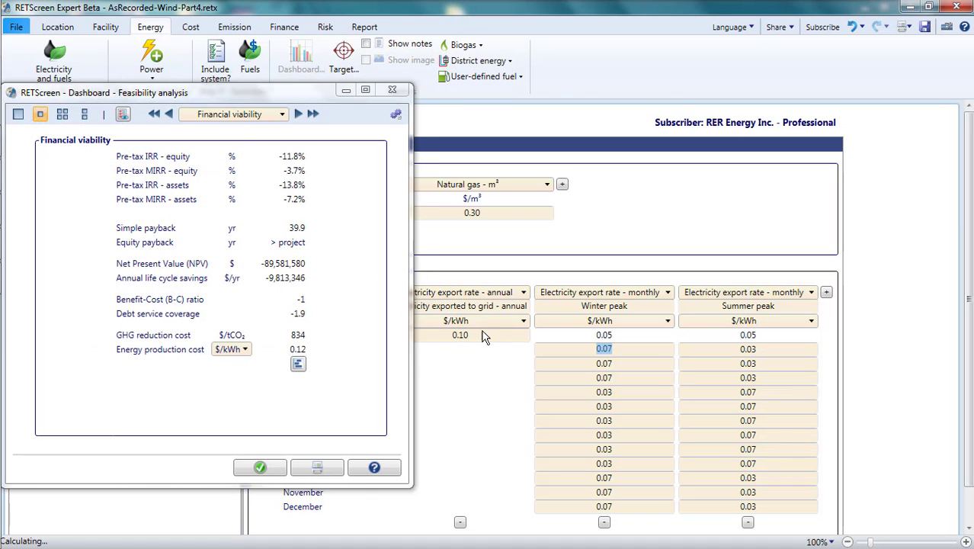
left_click(482, 334)
type("0.095")
key("Return")
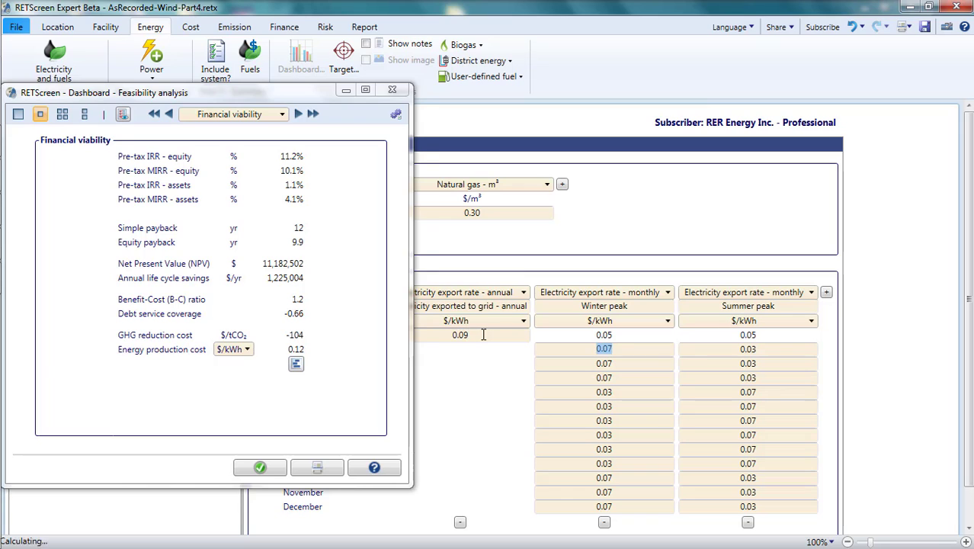
Refine the export rate through trial values to the break-even 0.09445114 $/kWh, where NPV is zero
left_click(477, 334)
key("BackSpace")
type("43")
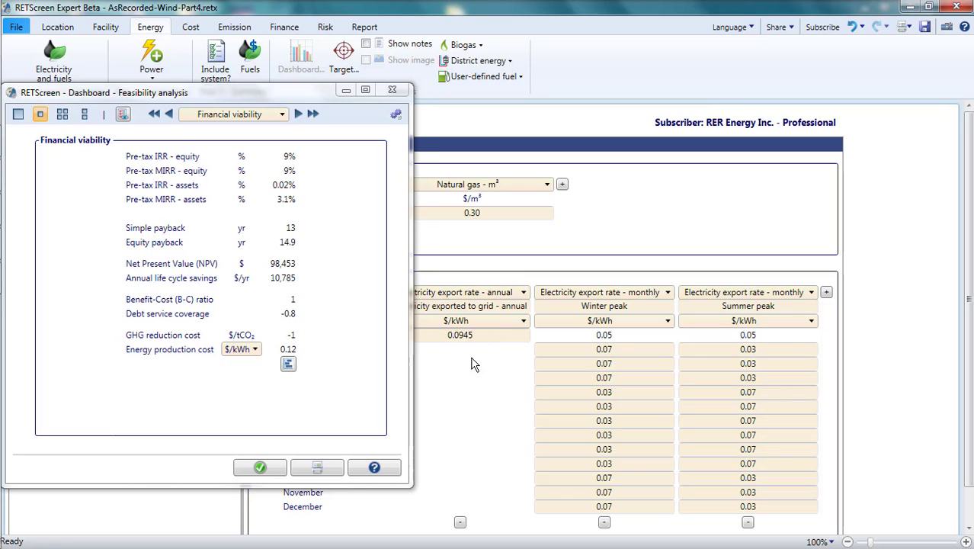
key("BackSpace")
type("4")
key("BackSpace")
type("5")
key("BackSpace")
type("45")
key("BackSpace")
key("BackSpace")
type("6")
key("BackSpace")
type("55")
key("BackSpace")
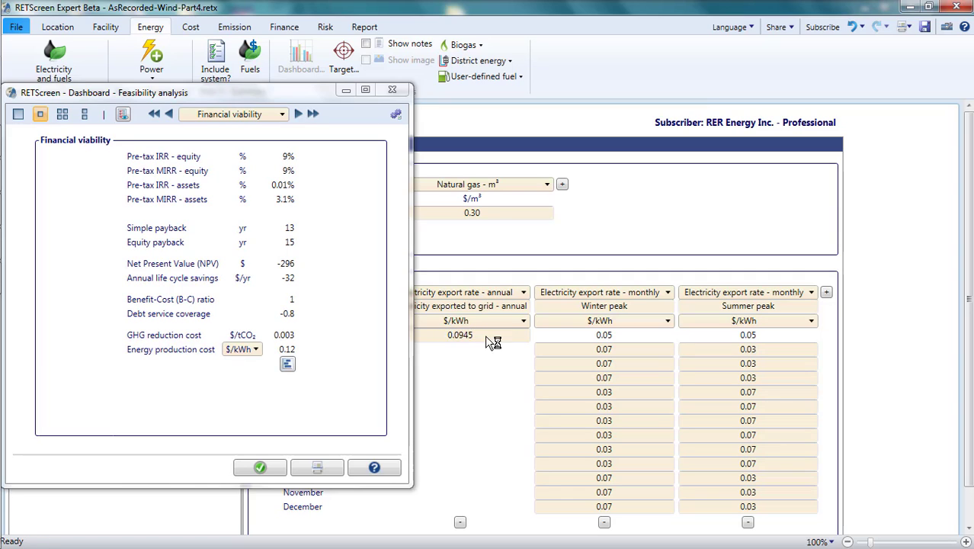
key("BackSpace")
type("45114")
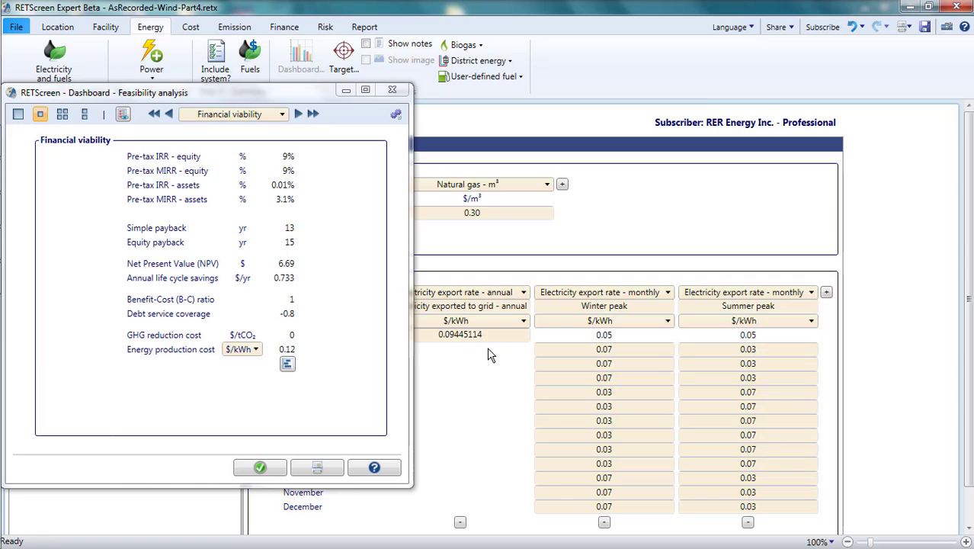
key("Return")
Close the feasibility dashboard, leaving the export rate at 0.0945 $/kWh
left_click(265, 469)
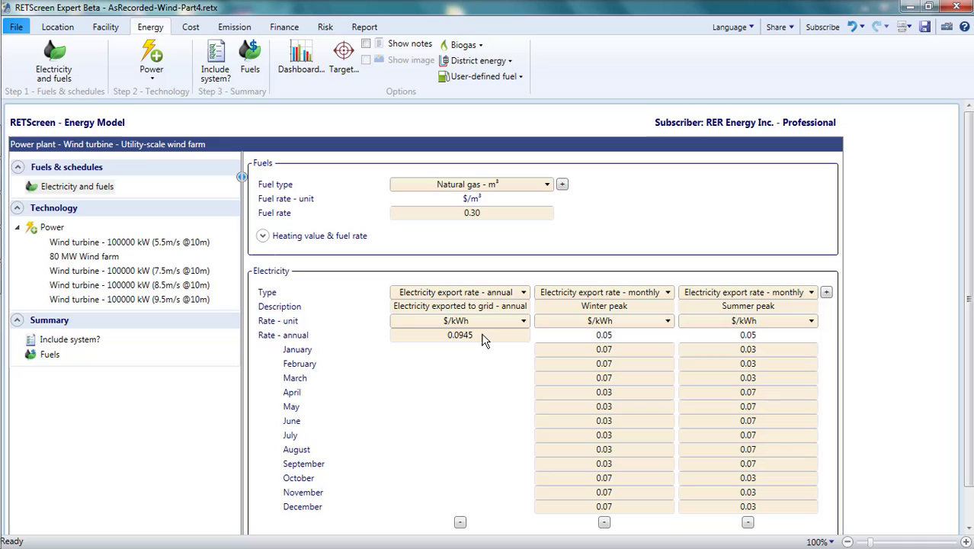
left_click(480, 336)
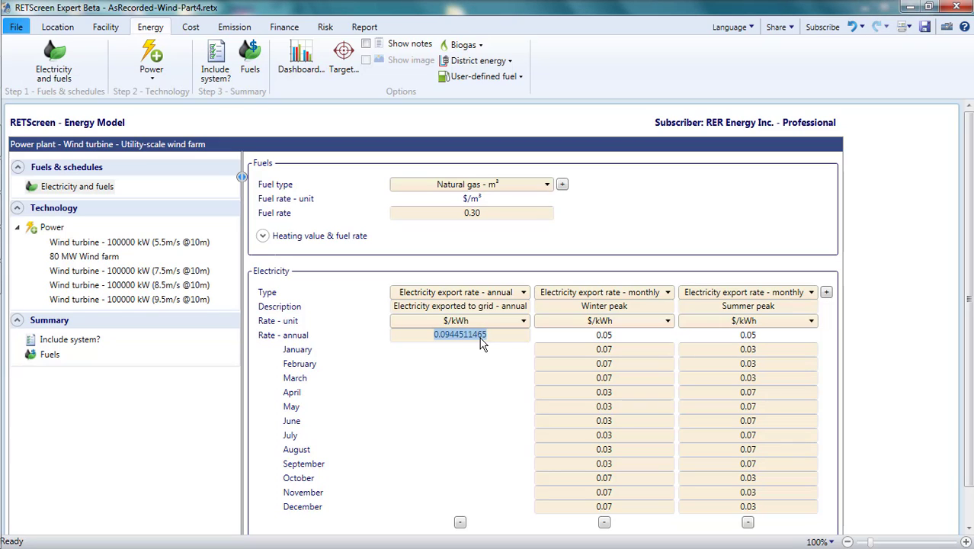
left_click(482, 346)
left_click(116, 258)
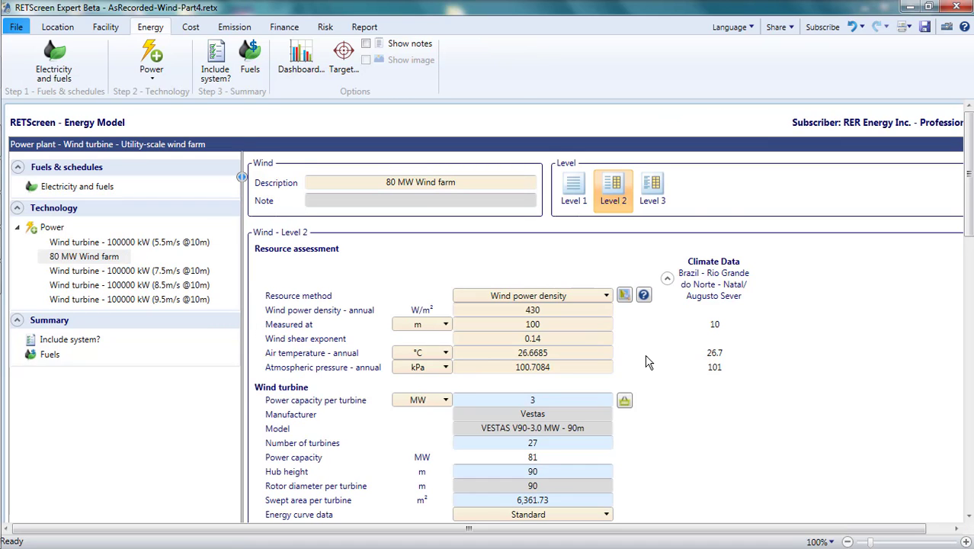
Inspect the 6,361.73 m² swept area per turbine for the 90 m rotor
scroll(647, 361, "down", 2)
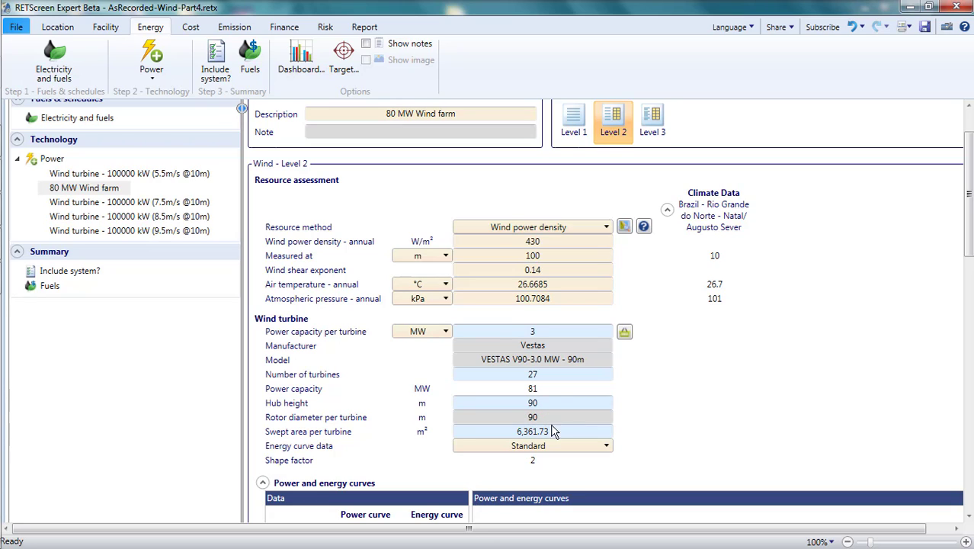
left_click(556, 431)
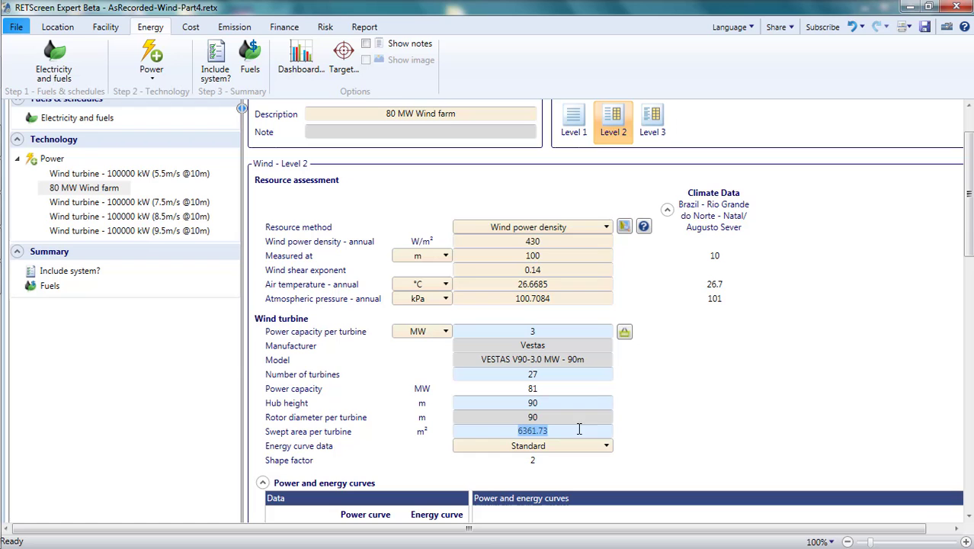
left_click(623, 340)
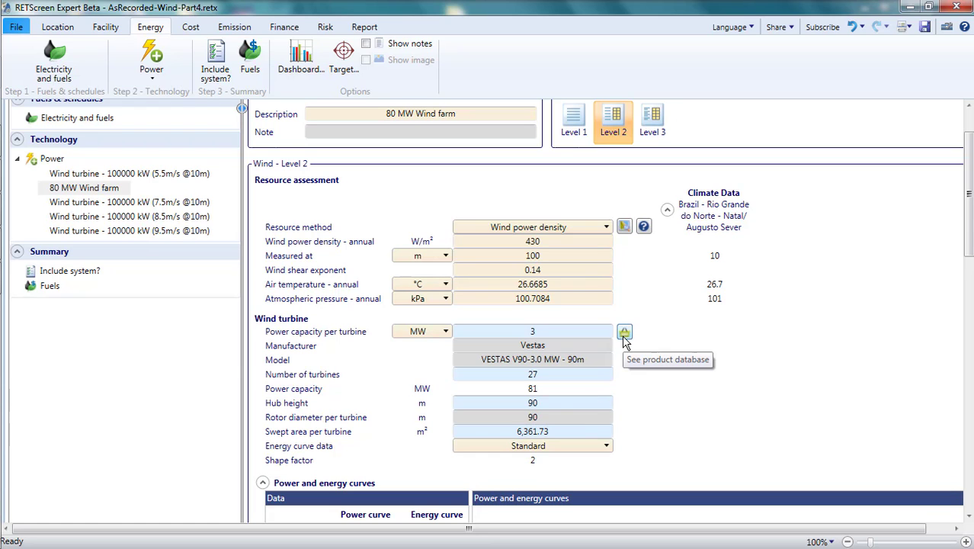
Select the VESTAS V90-1.8 MW - 95m turbine from the product database
left_click(624, 333)
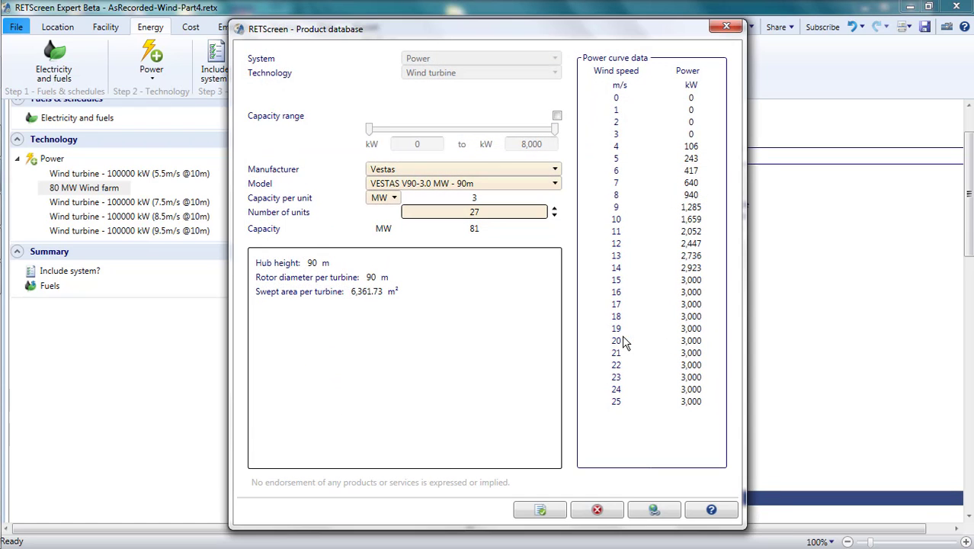
left_click(556, 184)
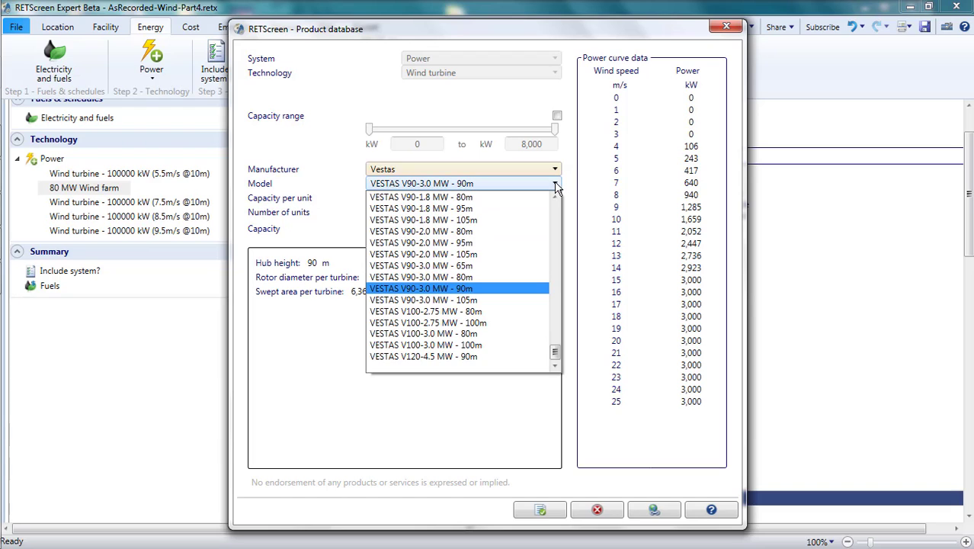
left_click(485, 215)
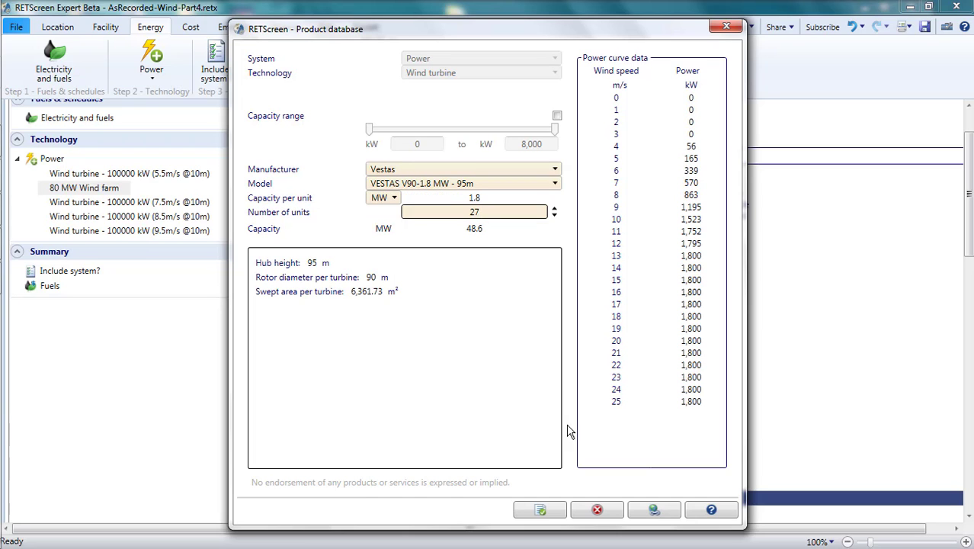
left_click(555, 512)
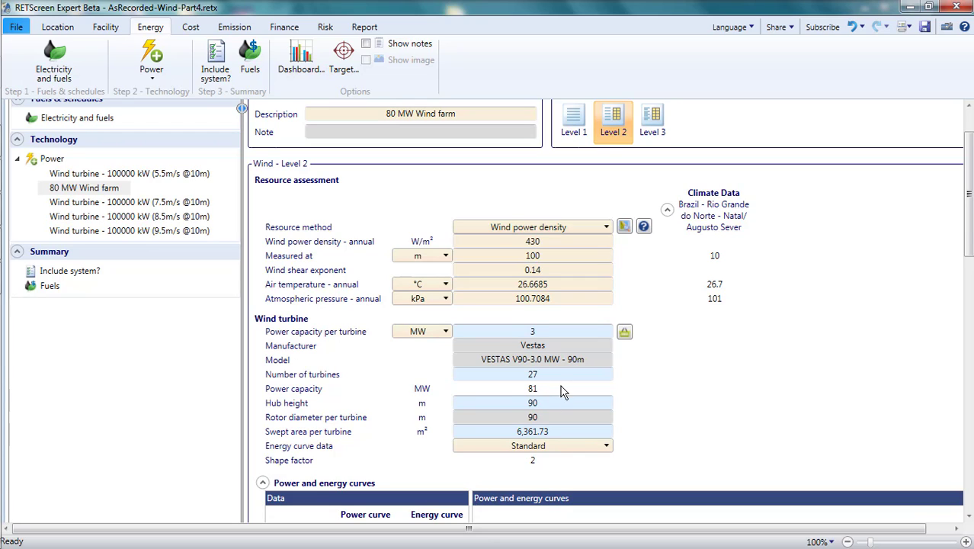
Set the hub height to 90 m and check the 32.2% capacity factor
double_click(546, 402)
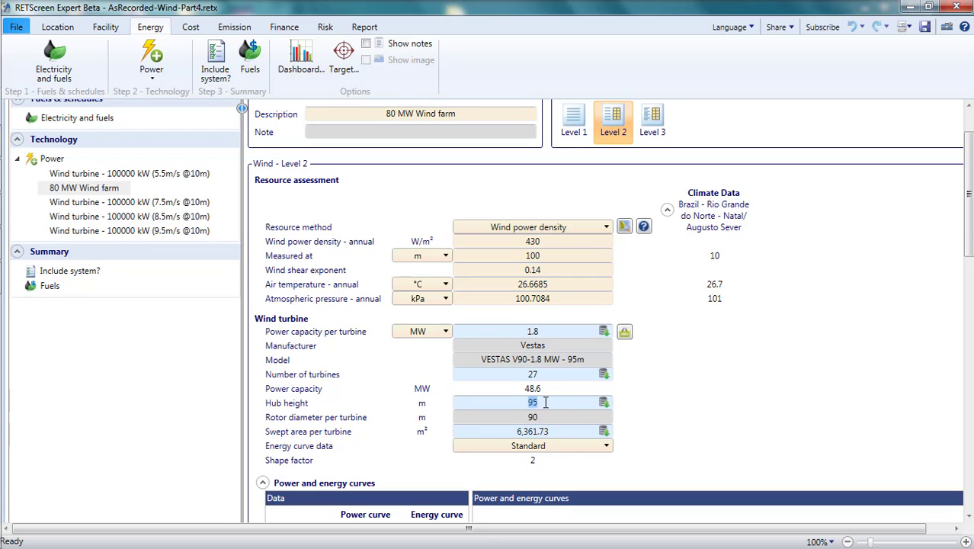
type("90")
key("Return")
scroll(701, 413, "down", 15)
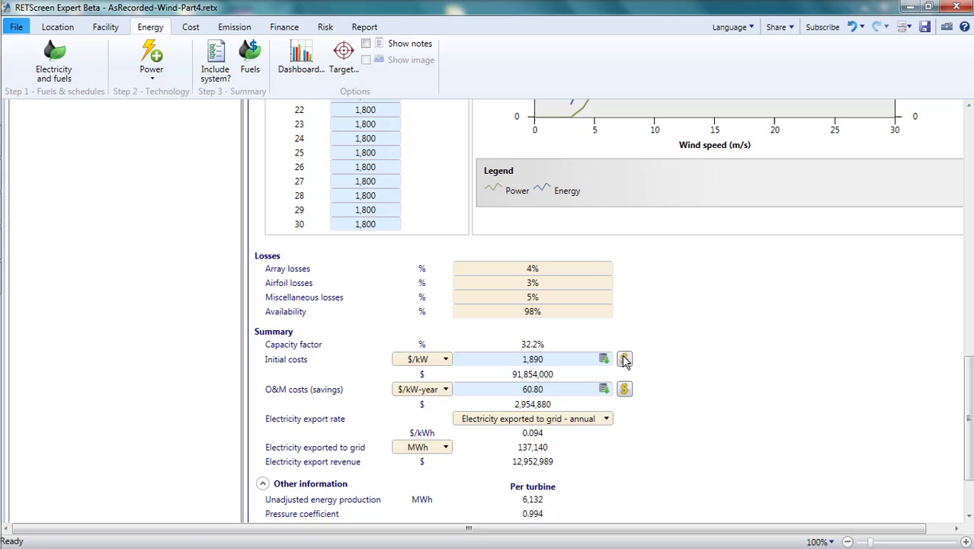
left_click(554, 344)
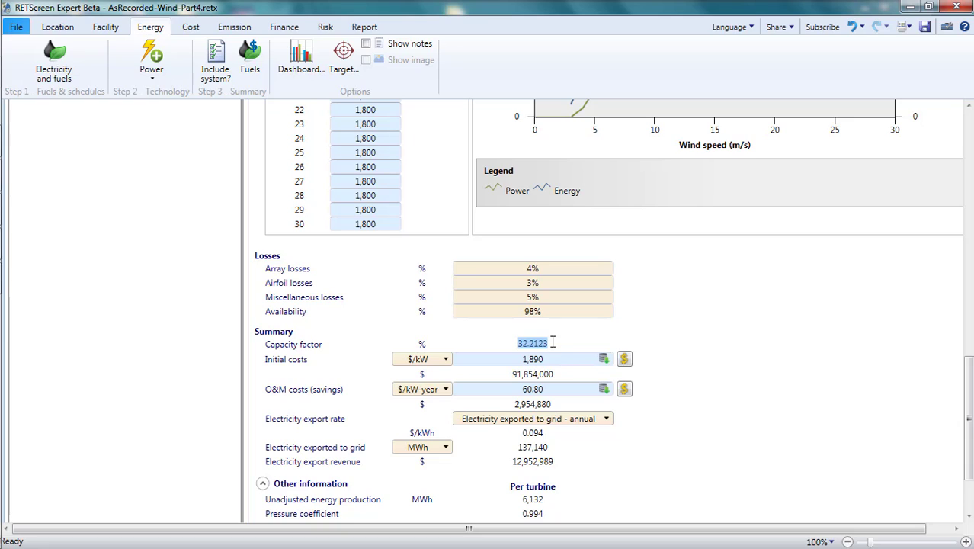
Confirm the 48.6 MW capacity, then check the financial results: 13.99% pre-tax equity IRR and $18,052,534 NPV
left_click(665, 347)
scroll(967, 387, "up", 1)
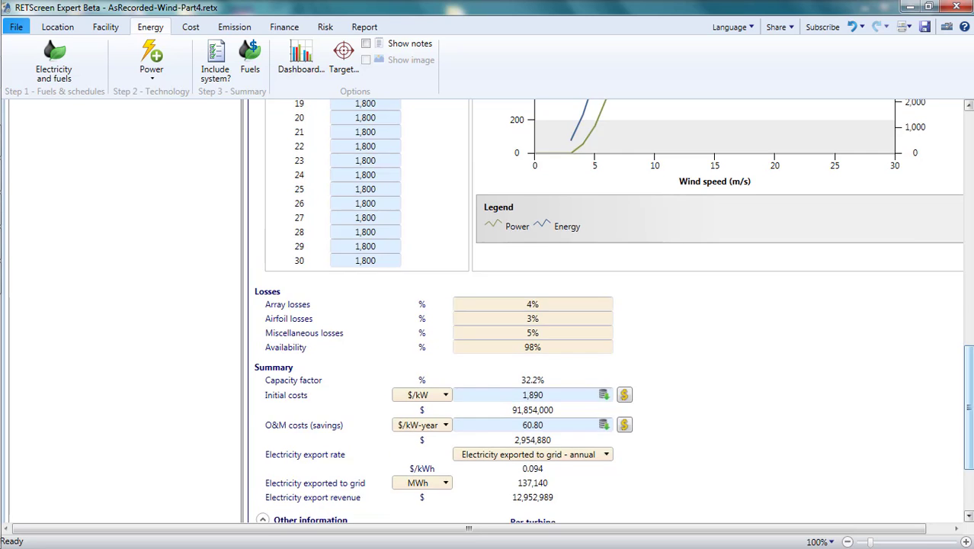
left_click_drag(966, 387, 970, 185)
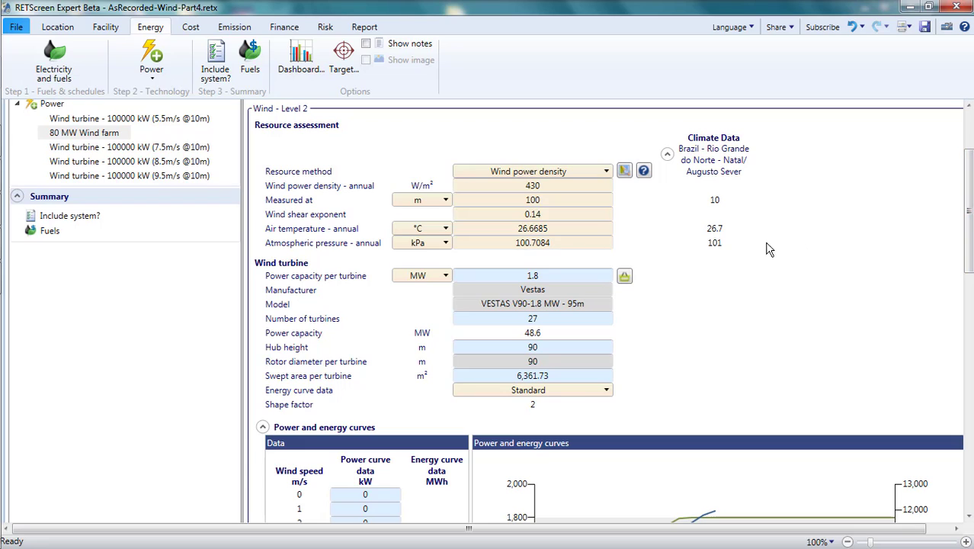
double_click(542, 333)
left_click(282, 28)
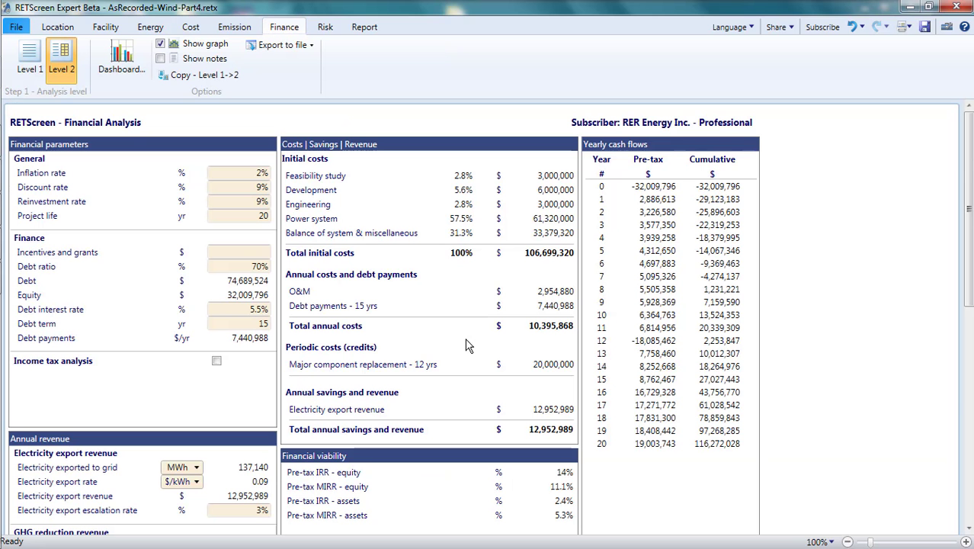
scroll(488, 347, "down", 3)
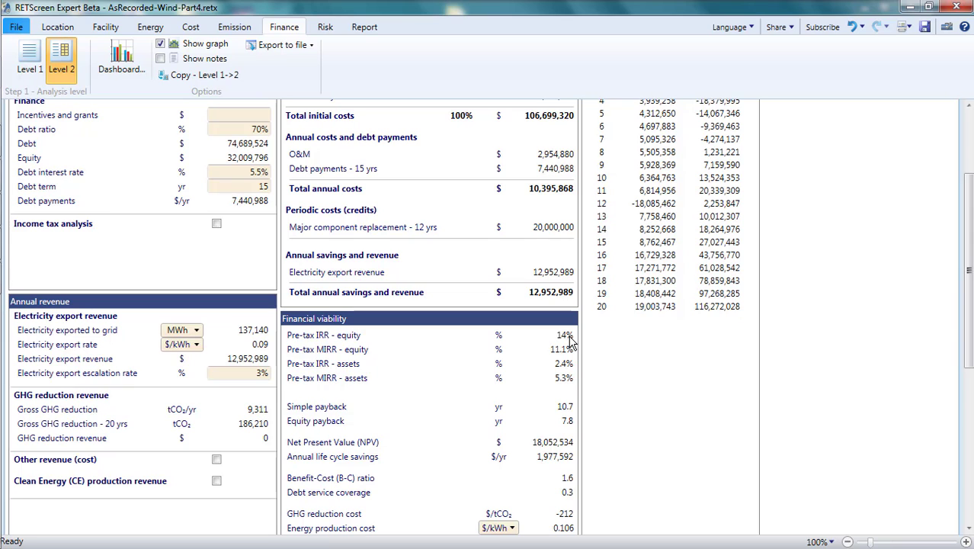
left_click(564, 334)
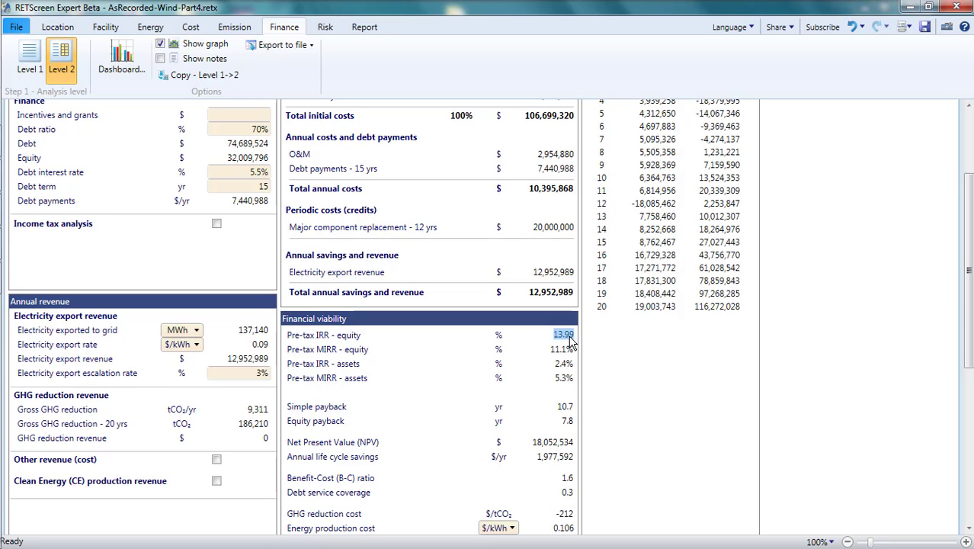
Set the hub height to 120 m and check the resulting capacity factor
left_click(150, 27)
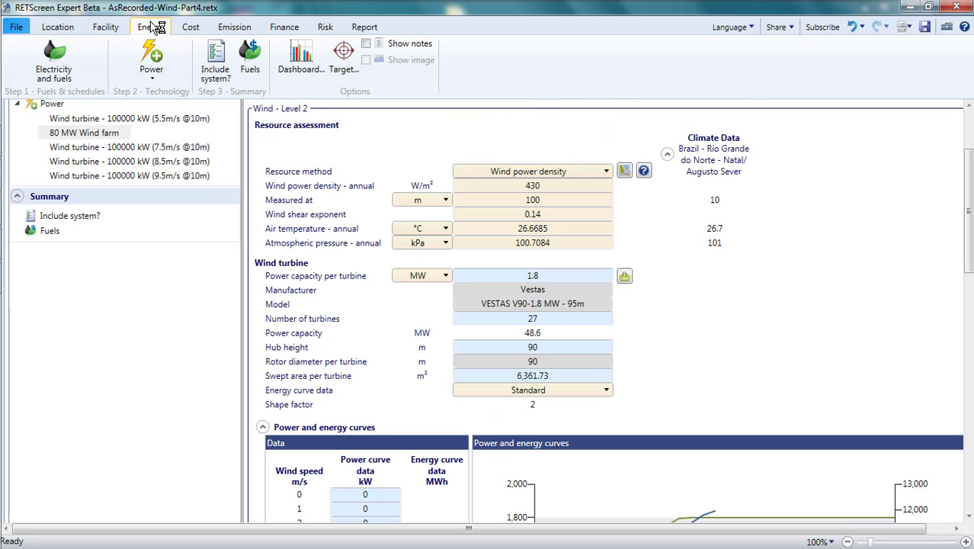
left_click(563, 349)
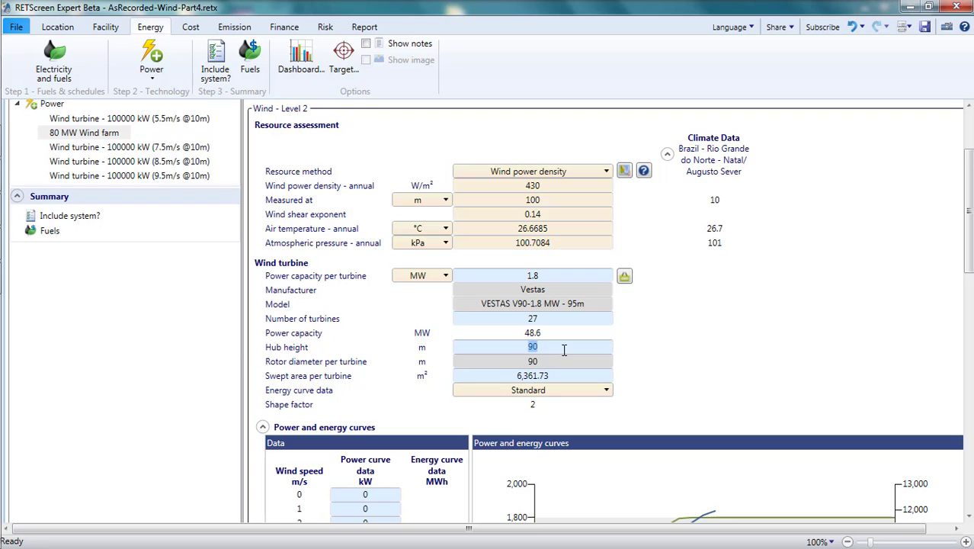
type("120")
key("Return")
scroll(644, 355, "down", 4)
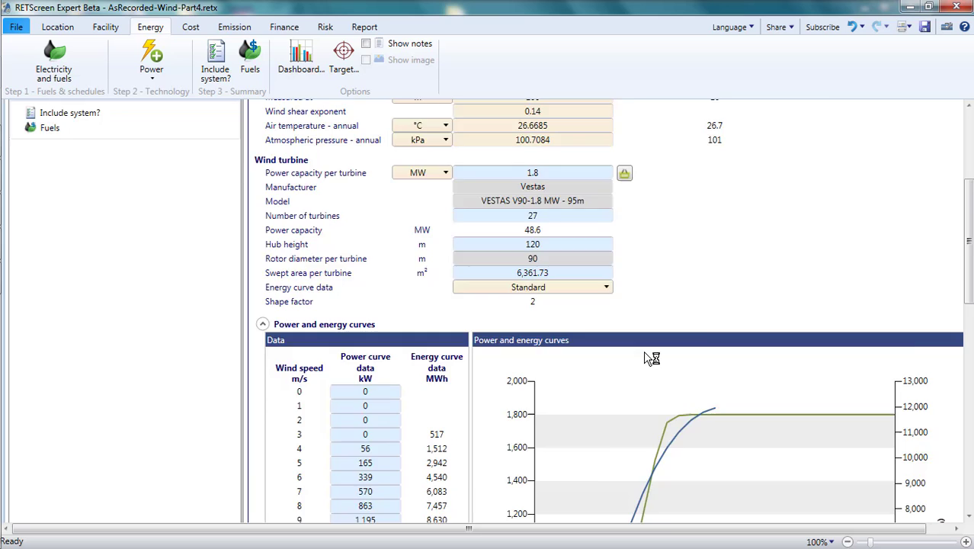
scroll(643, 358, "down", 5)
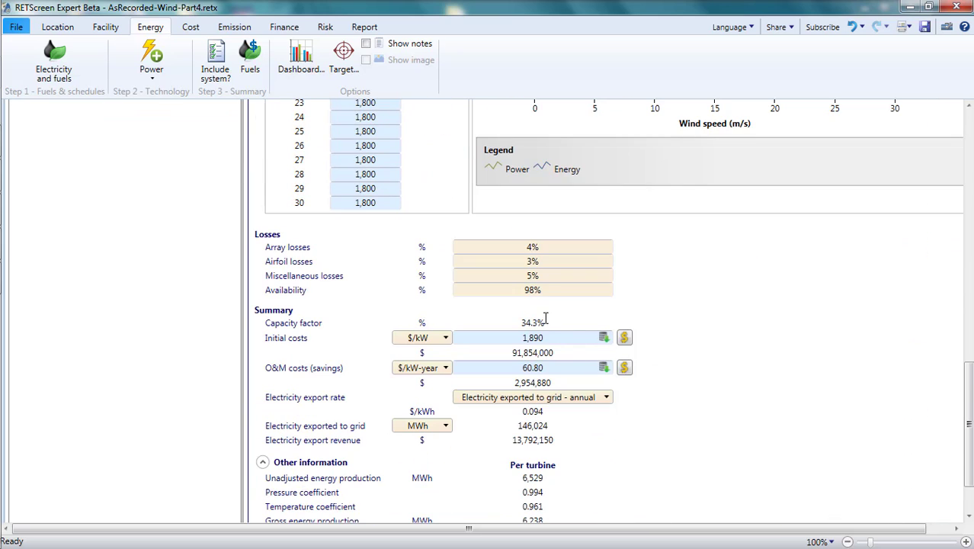
double_click(544, 323)
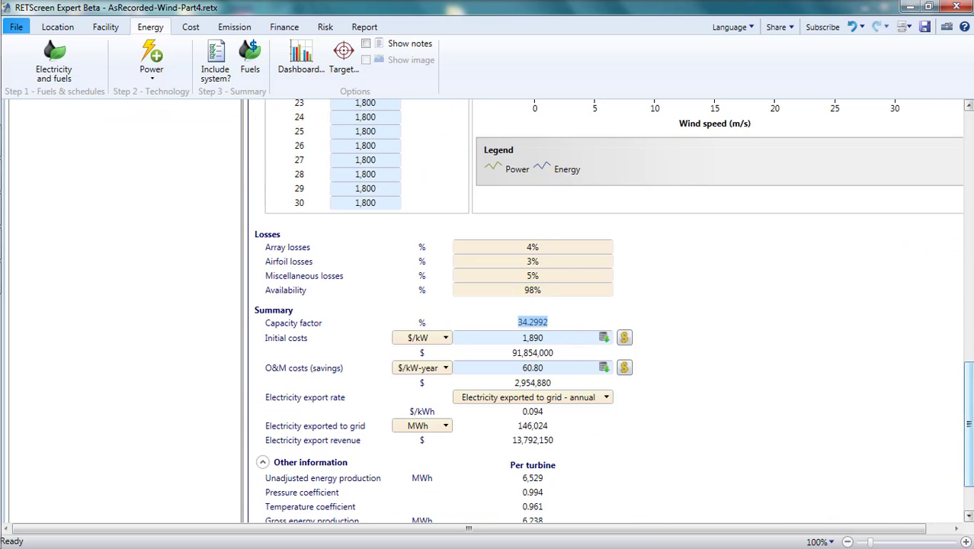
left_click_drag(967, 377, 966, 126)
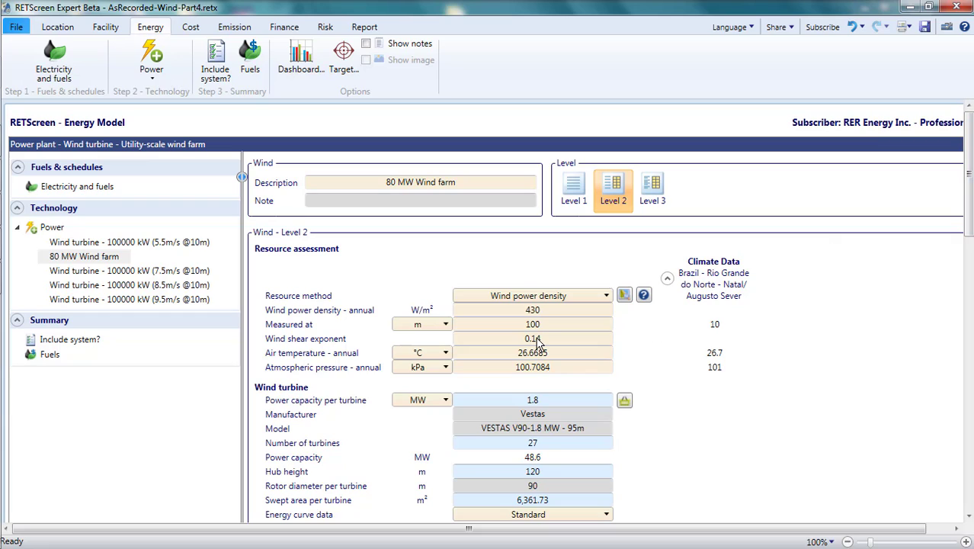
Change the wind shear exponent to 0.25 and check the exact capacity factor
double_click(562, 341)
type("0.25")
key("Return")
left_click_drag(970, 178, 971, 461)
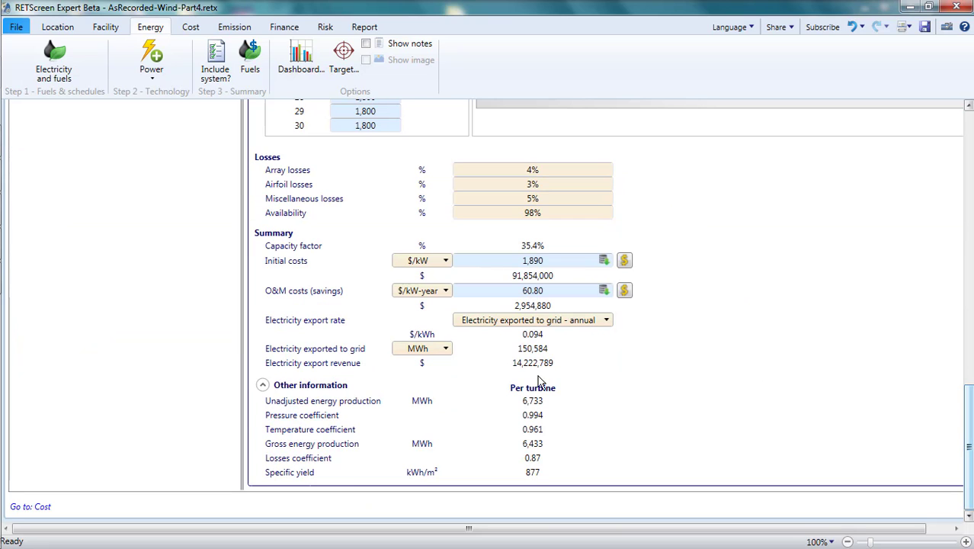
left_click(531, 244)
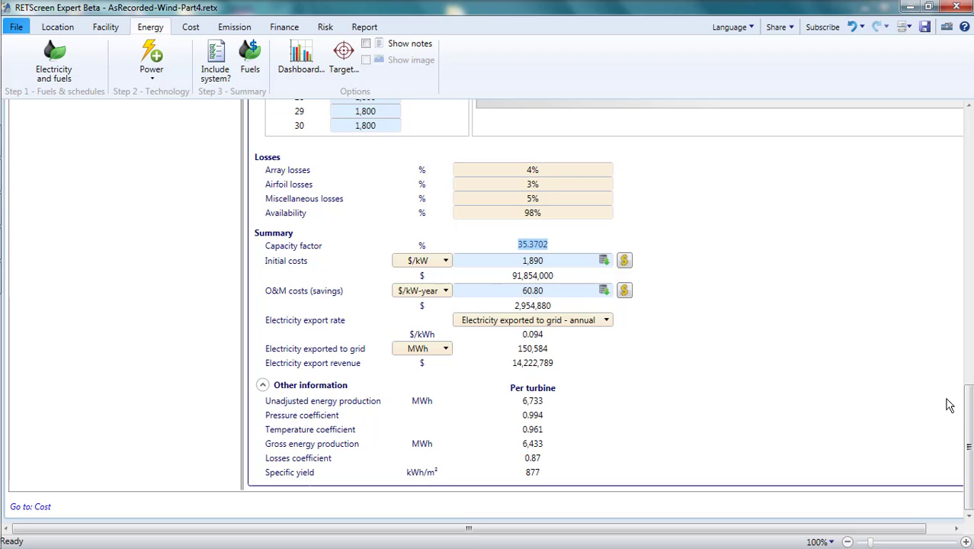
left_click_drag(969, 423, 969, 128)
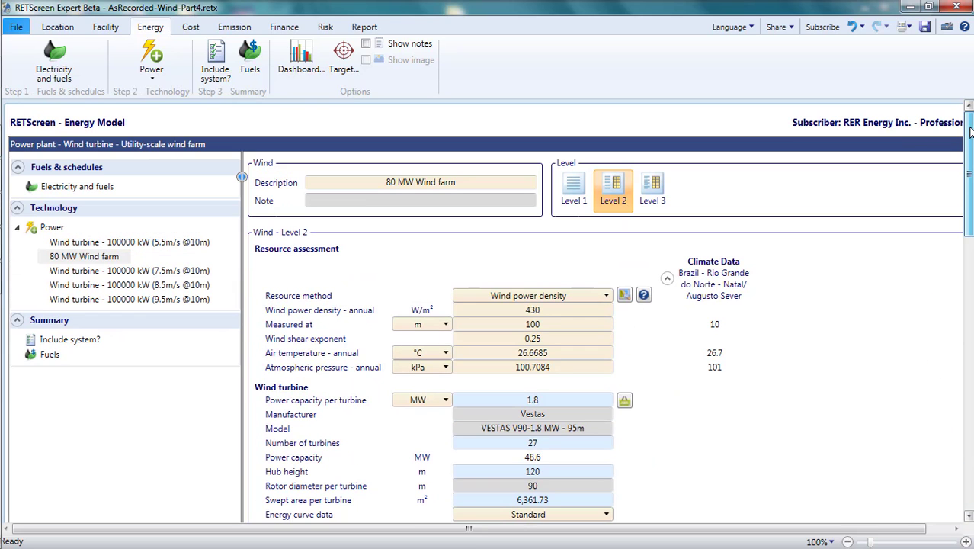
left_click(547, 340)
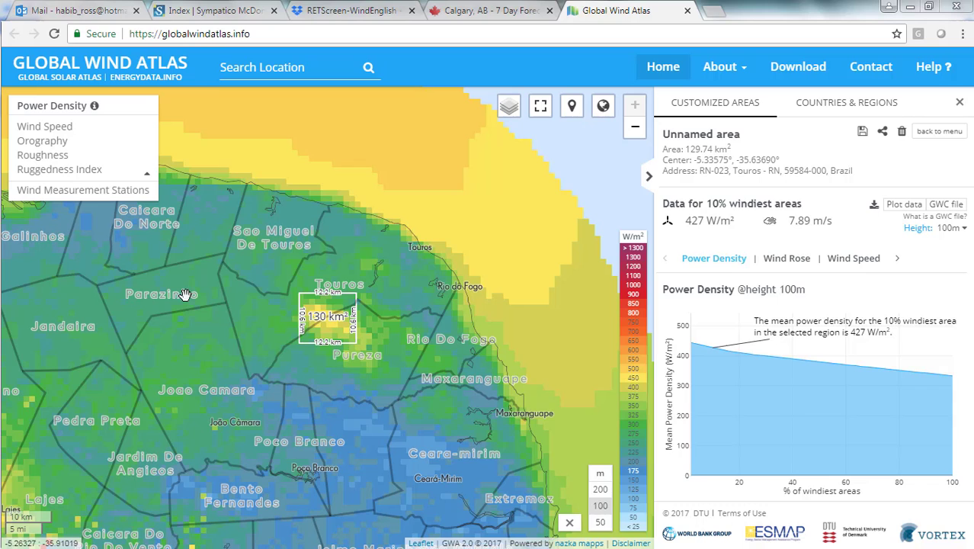
Switch the map overlay from Power Density to Roughness
left_click(61, 158)
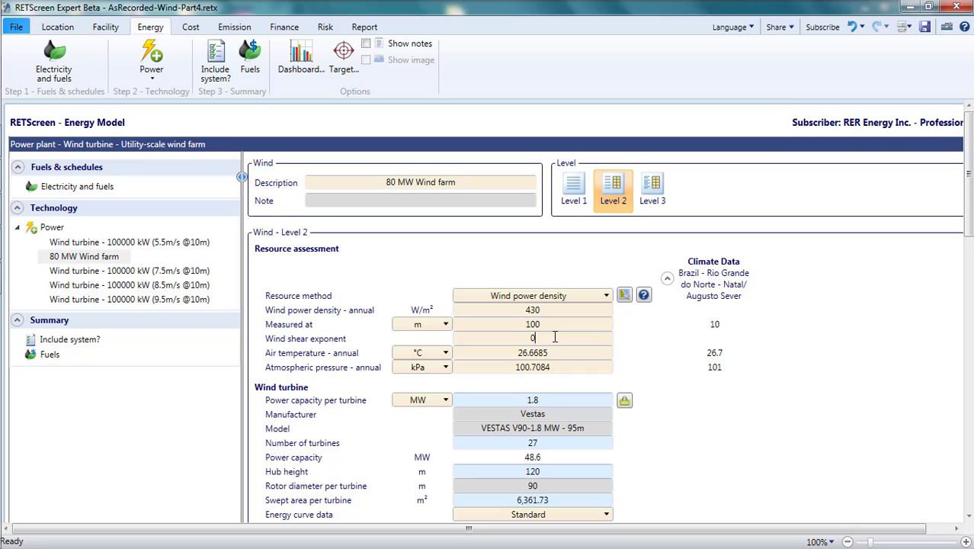
Restore the wind shear exponent to 0.14 and check the pre-tax equity IRR
type("0.14")
left_click(639, 351)
left_click(282, 28)
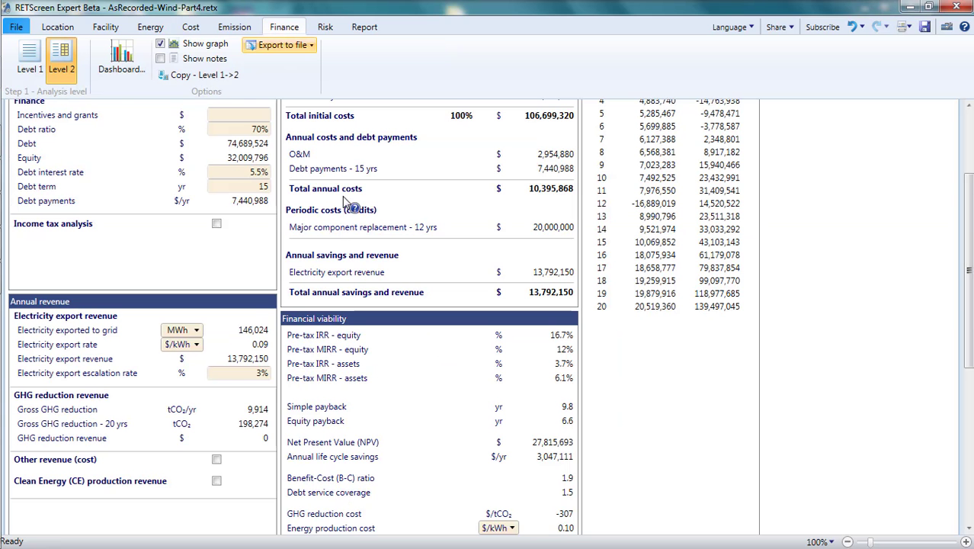
left_click(560, 337)
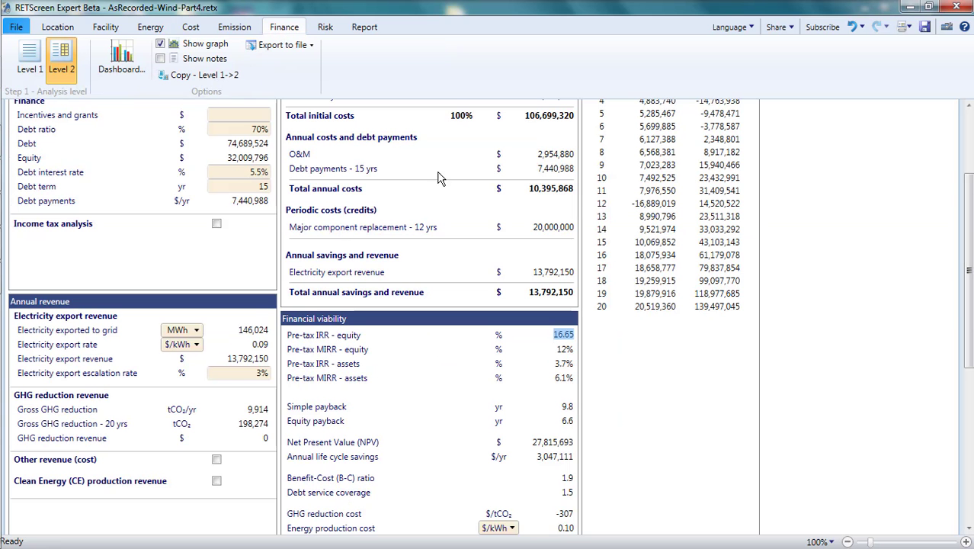
Lower the annual electricity export rate to 0.0781 $/kWh, using the feasibility dashboard to watch NPV
left_click(121, 58)
left_click(150, 27)
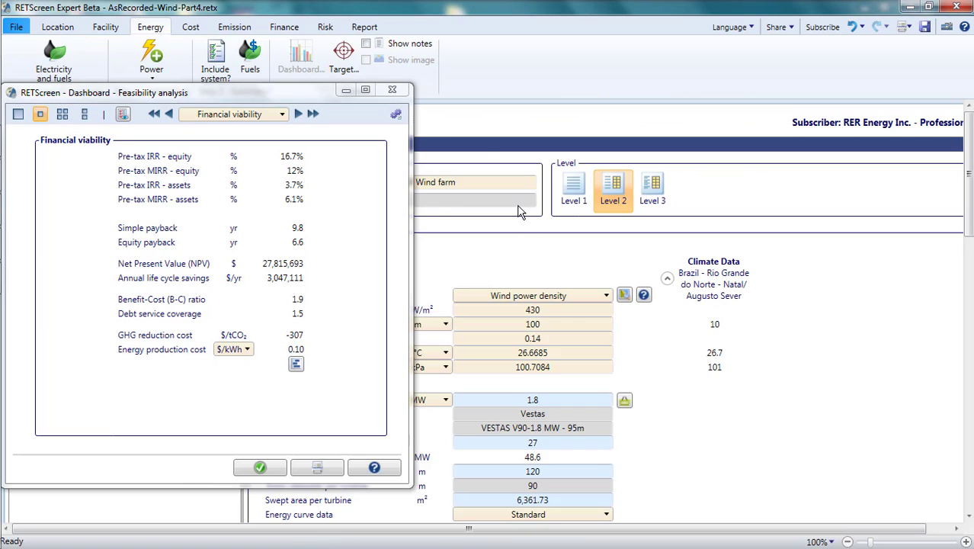
left_click_drag(312, 96, 800, 124)
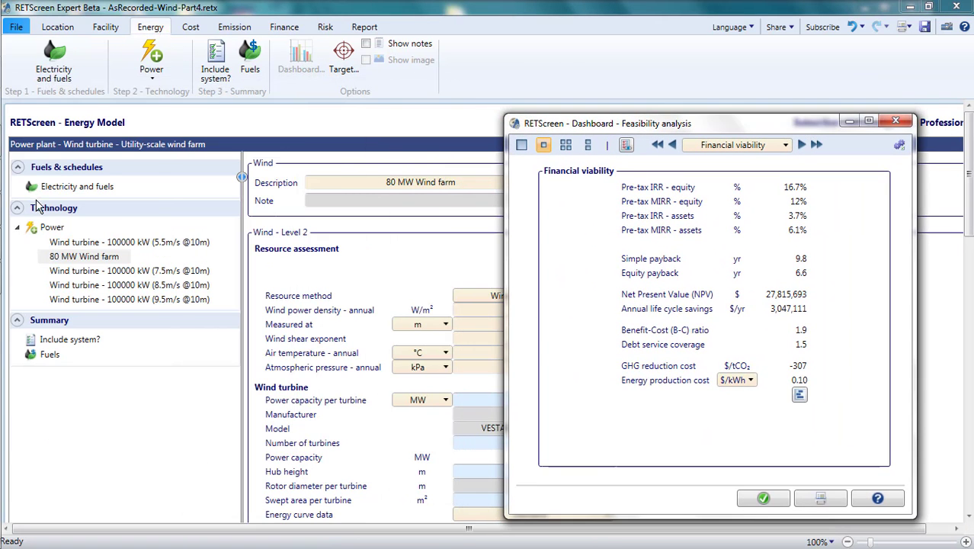
left_click(69, 188)
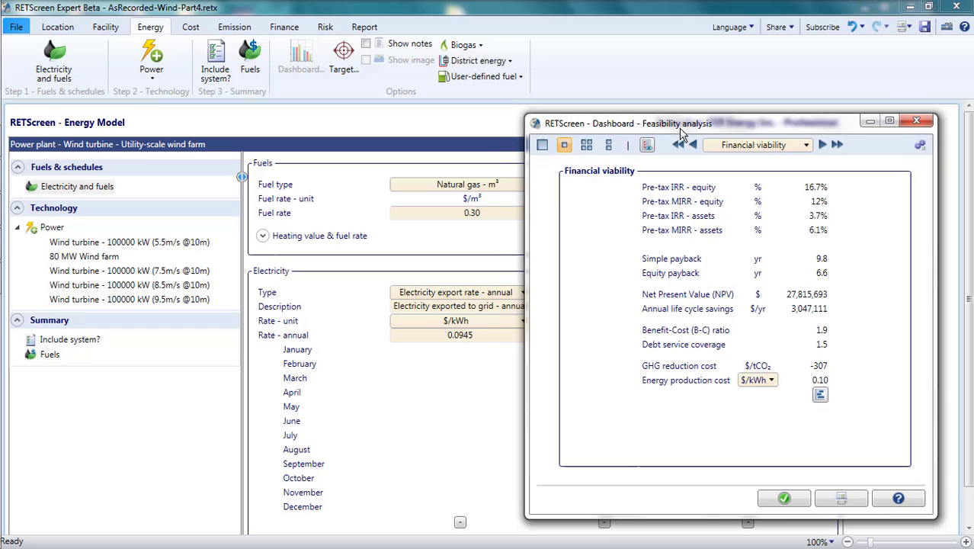
left_click_drag(657, 125, 695, 124)
left_click(481, 334)
type("0.0781")
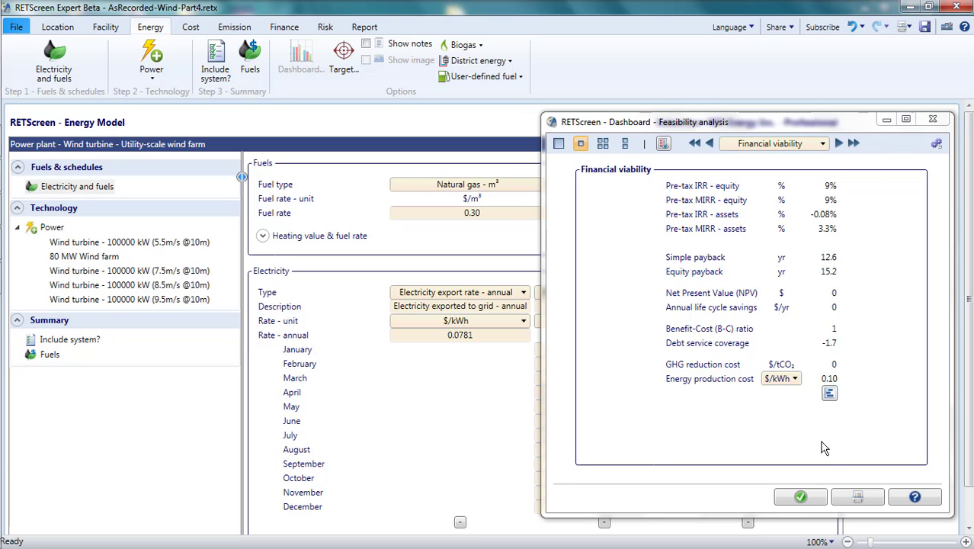
left_click(800, 496)
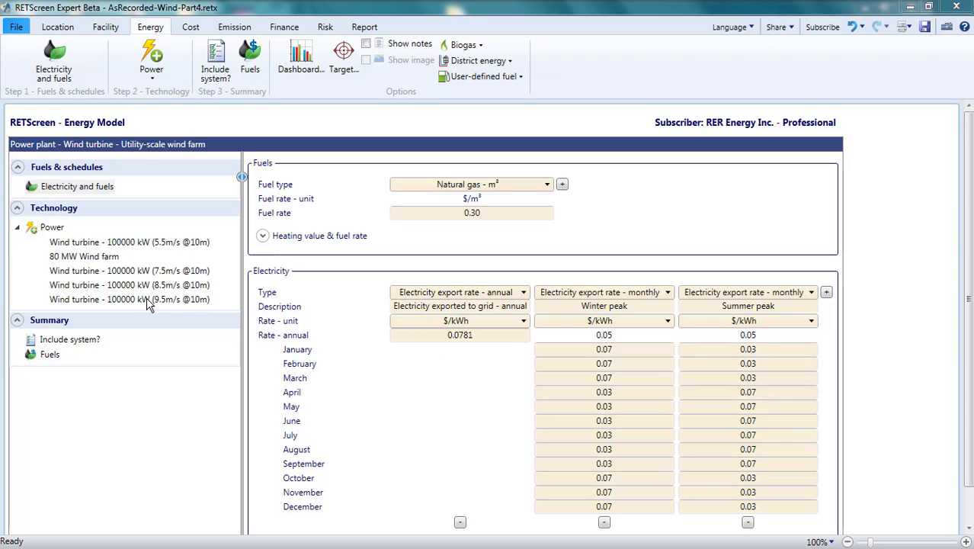
Rename the 80 MW Wind farm to '50 MW Wind farm' and view the included systems summary
left_click(92, 259)
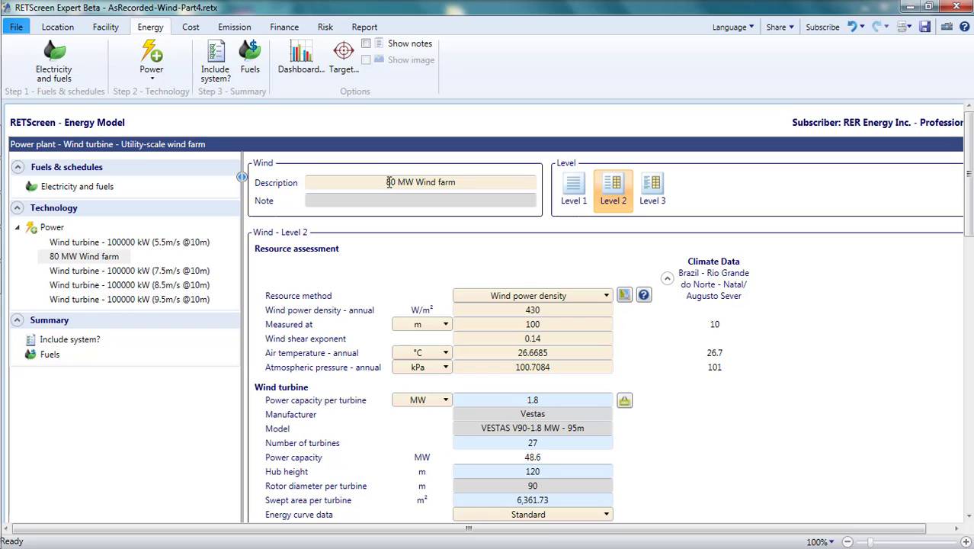
double_click(389, 182)
type("50")
key("Return")
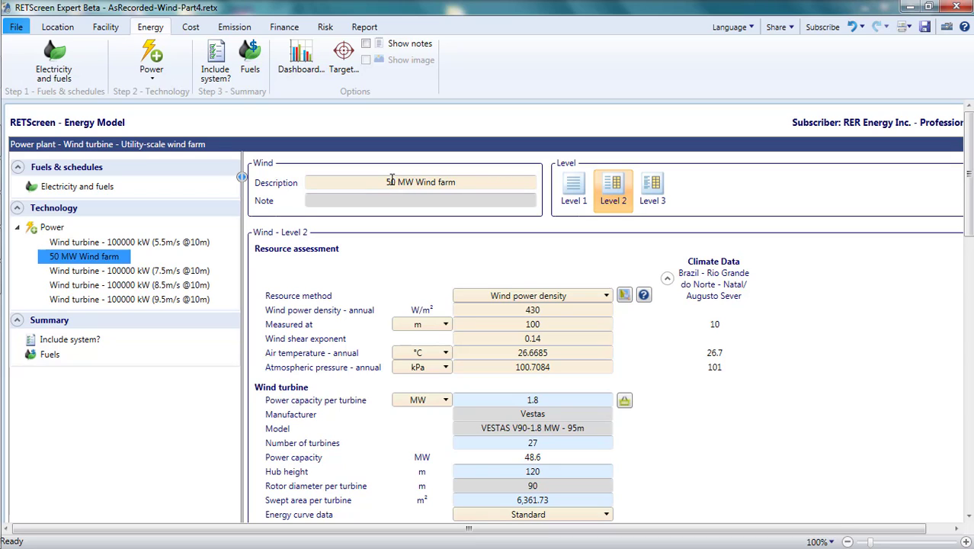
left_click(69, 339)
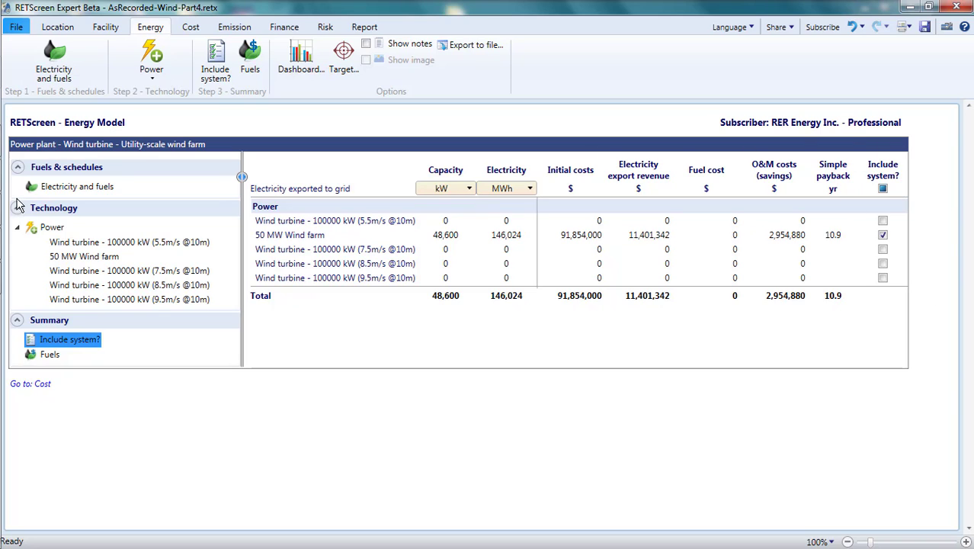
Delete the 5.5, 7.5, 8.5 and 9.5 m/s wind turbine variants
left_click(81, 244)
right_click(83, 247)
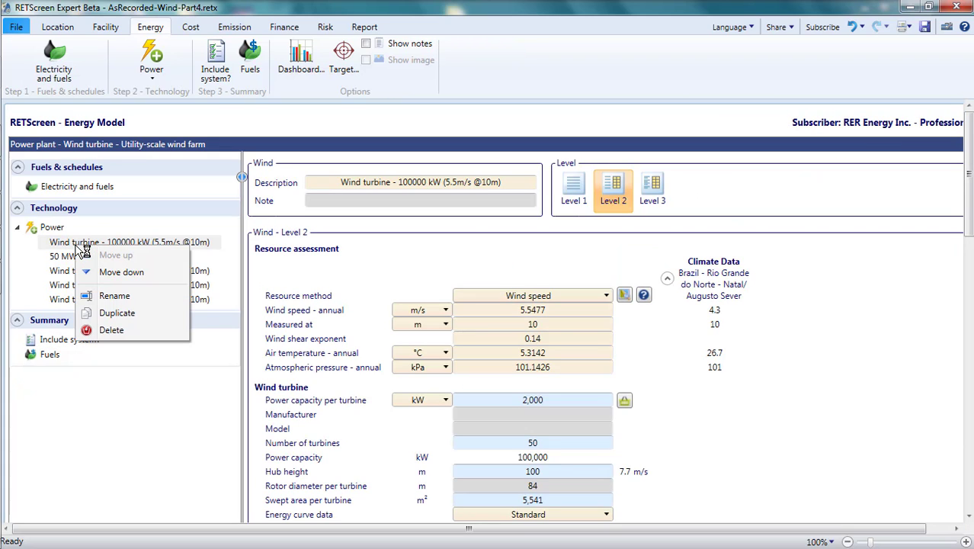
left_click(109, 330)
left_click(462, 311)
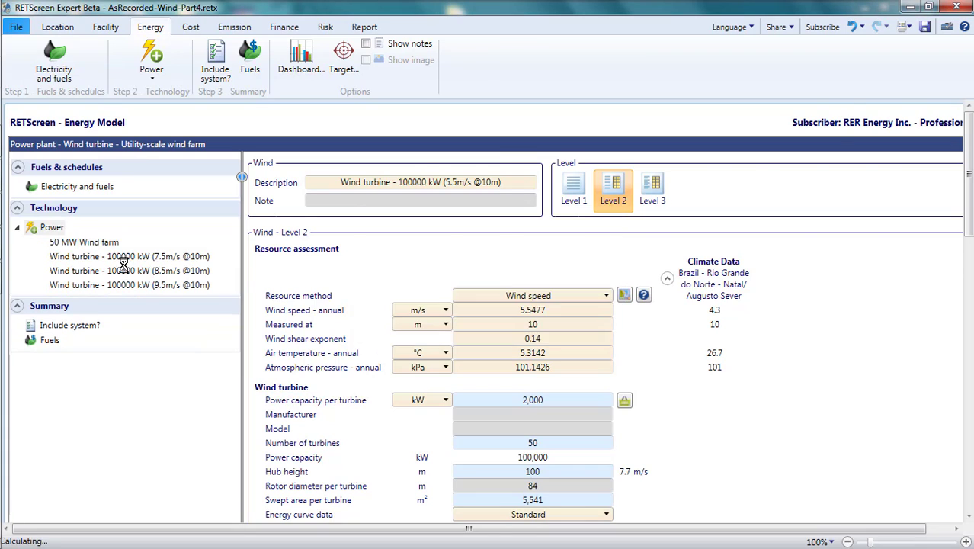
right_click(121, 258)
left_click(164, 340)
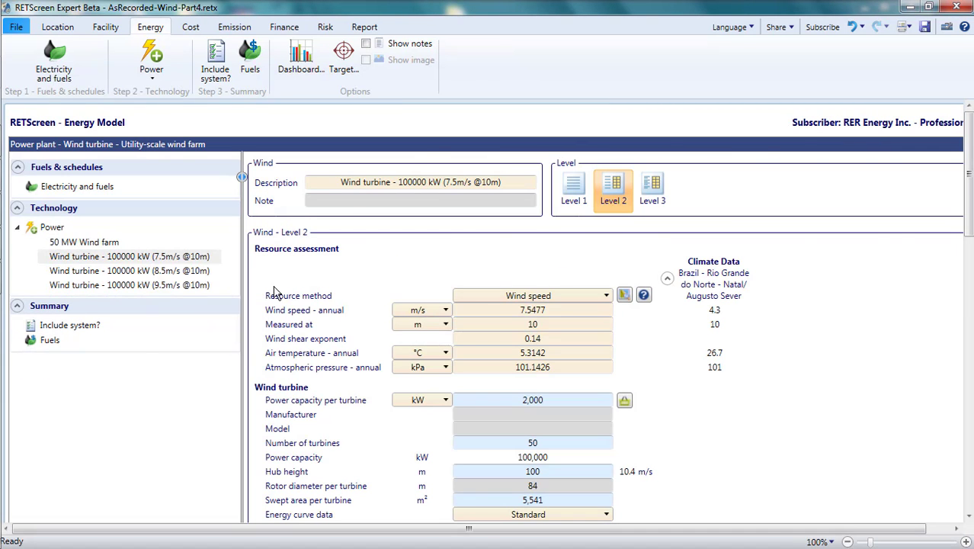
right_click(139, 262)
left_click(173, 343)
left_click(460, 372)
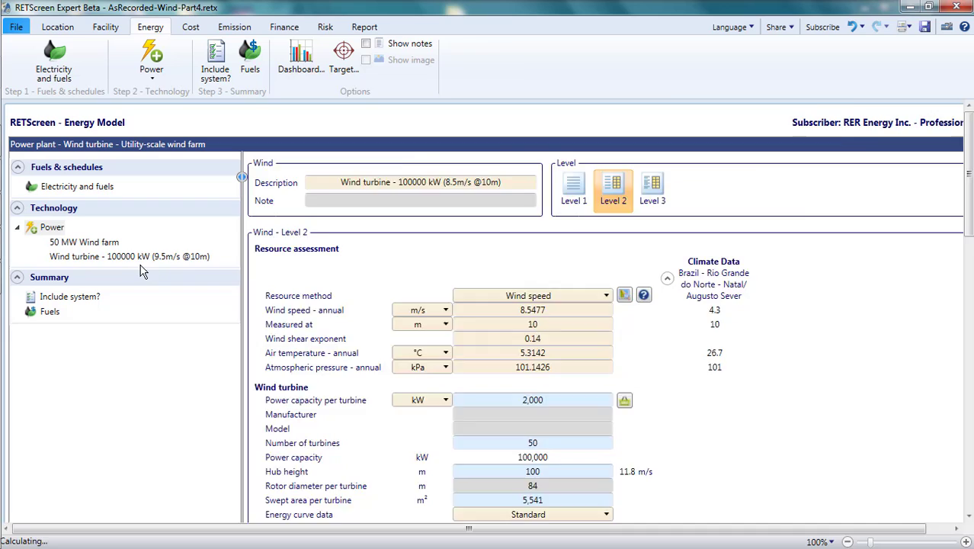
right_click(138, 259)
left_click(182, 349)
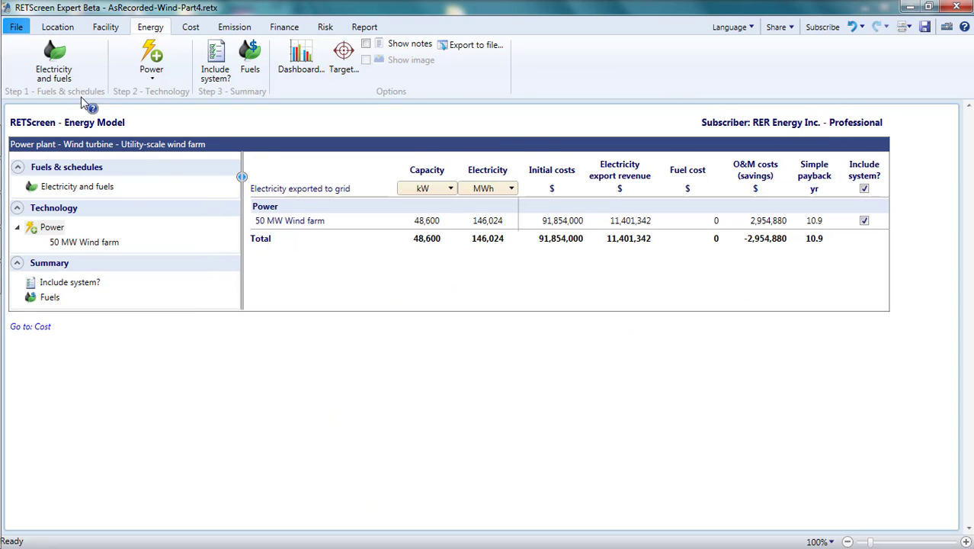
Show the home page and bring the Integrated features list into view
left_click(17, 28)
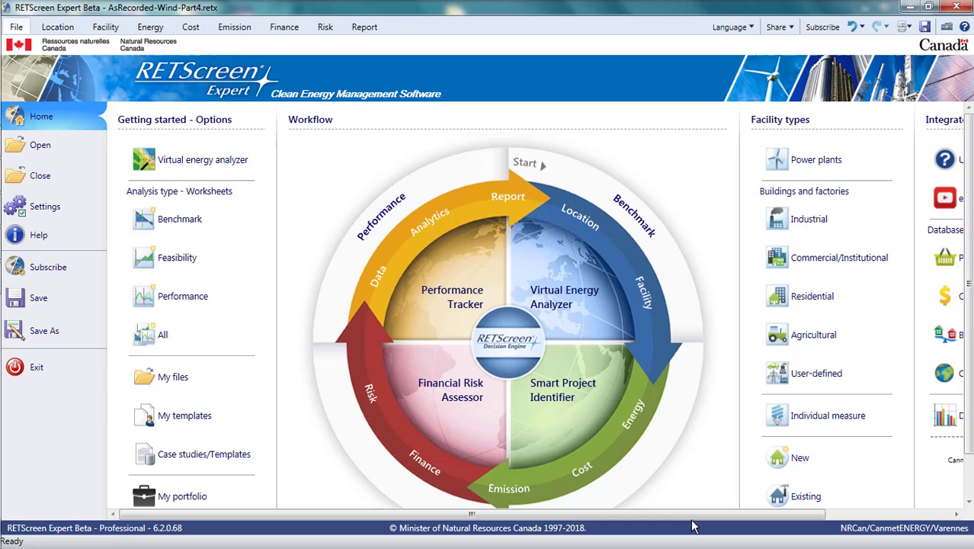
left_click_drag(724, 525, 849, 525)
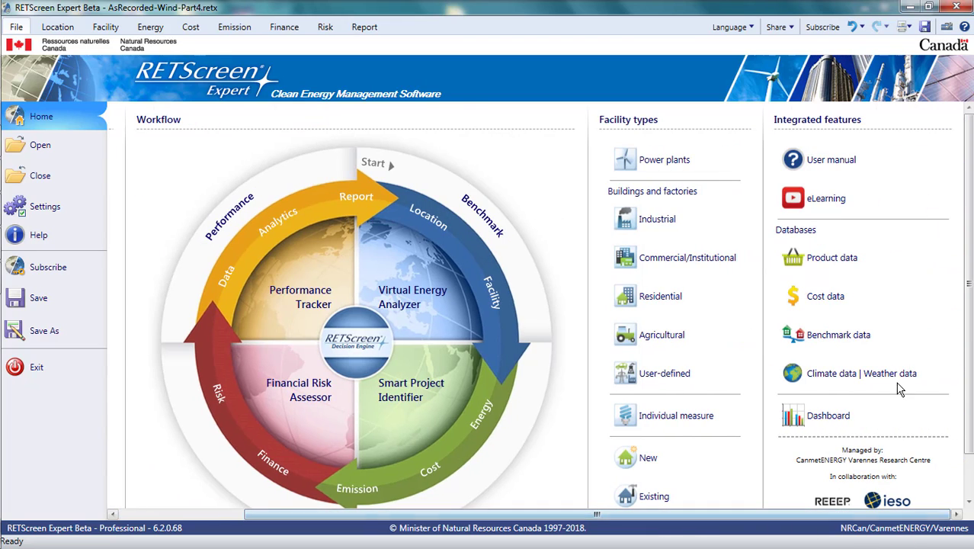